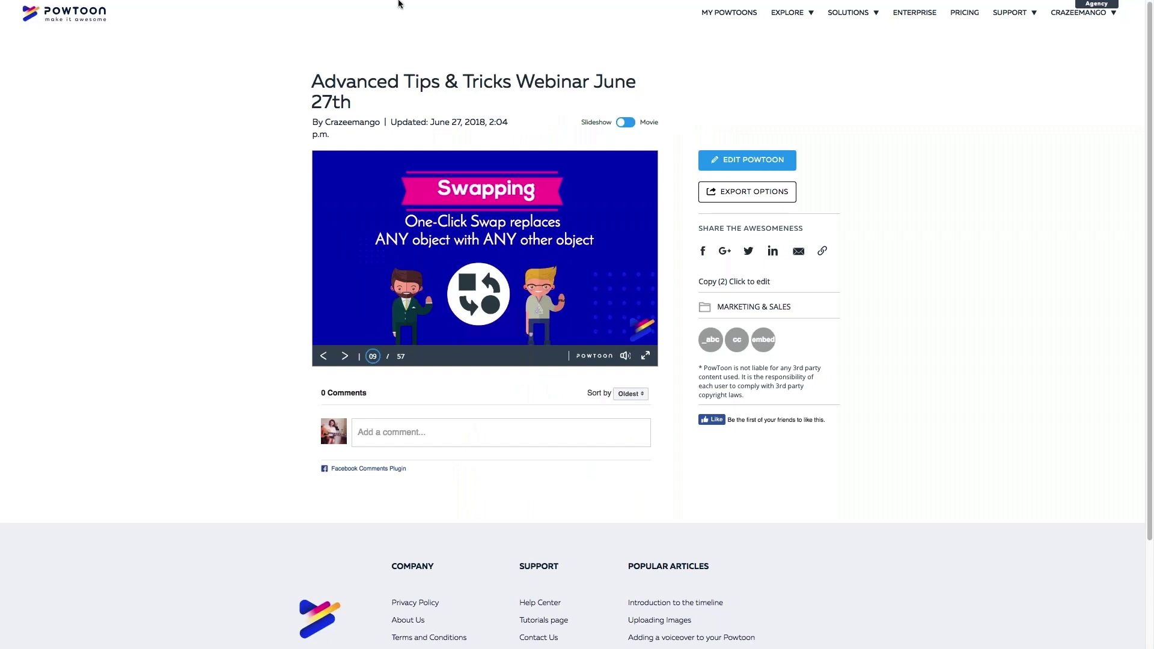
# - Switch to the Powtoon editor and open slide 4, Swapping
pyautogui.moveTo(259, 2)
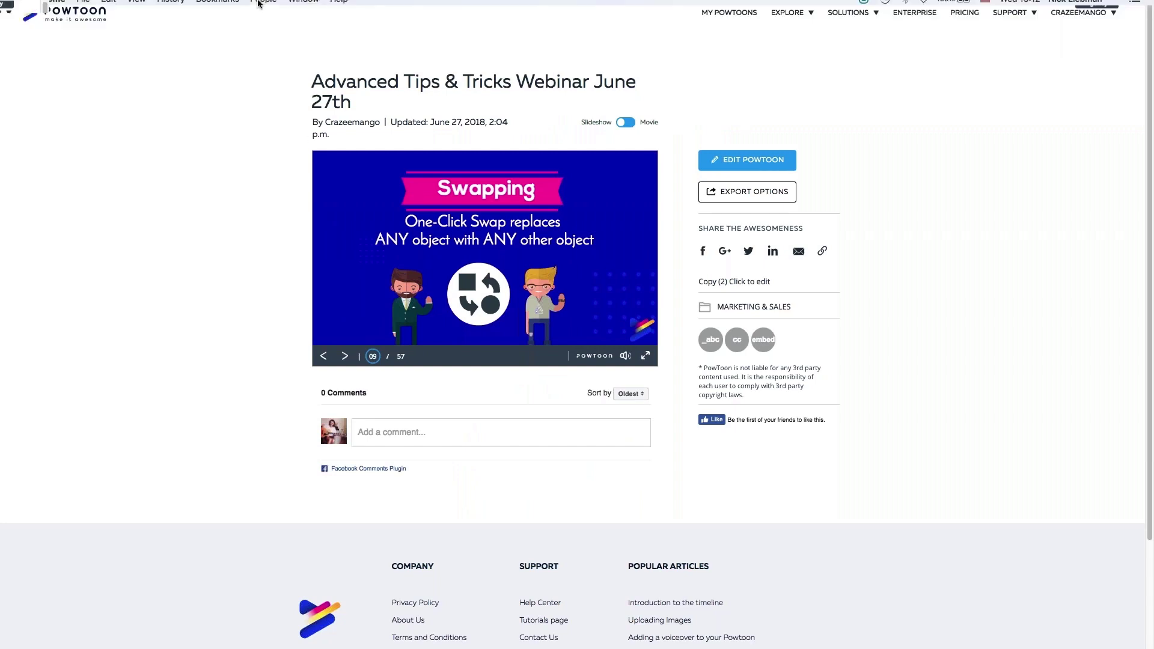
pyautogui.click(397, 20)
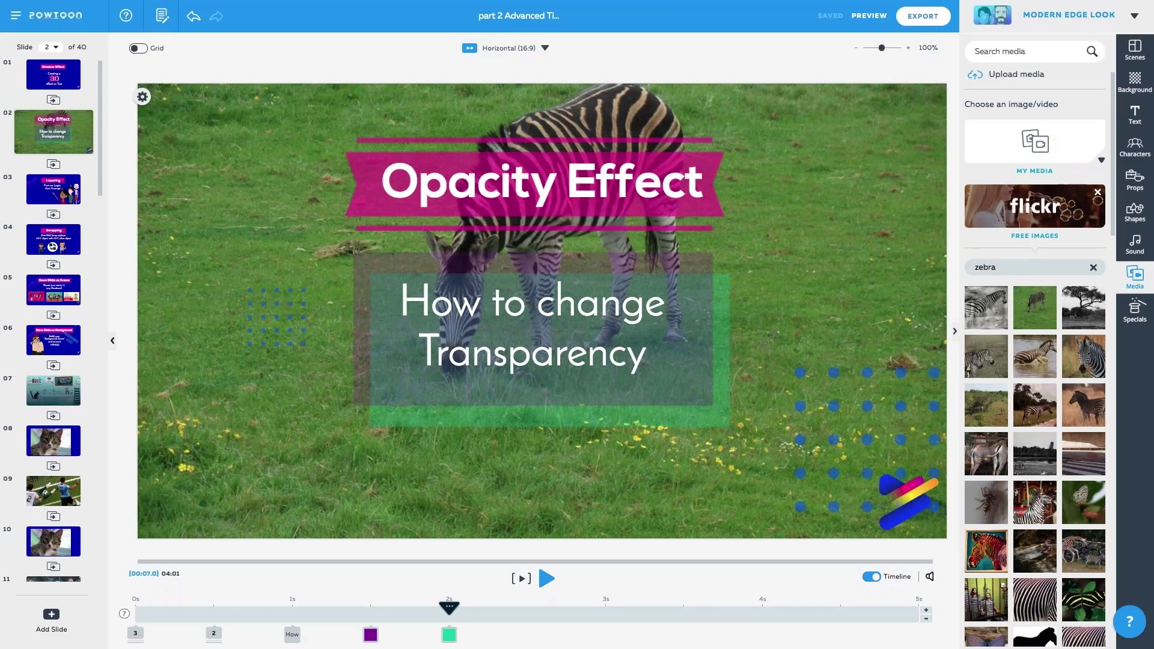
pyautogui.click(53, 237)
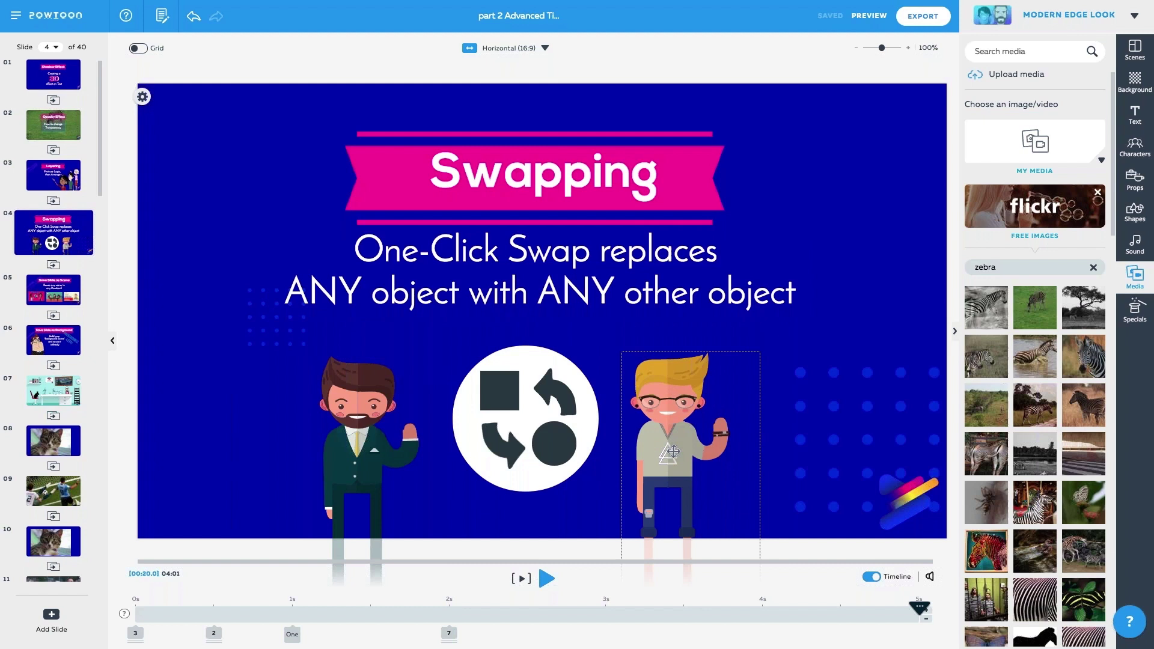
# - Select the blond character and start swapping it from its options menu
pyautogui.click(669, 459)
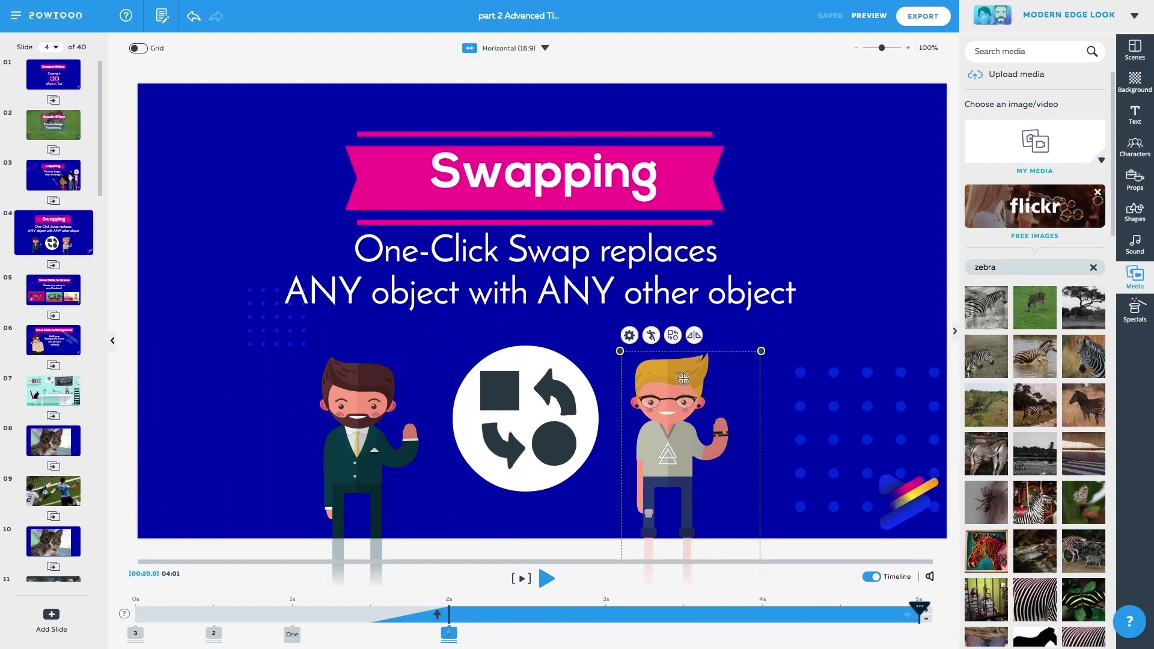
pyautogui.moveTo(453, 636)
pyautogui.click(629, 334)
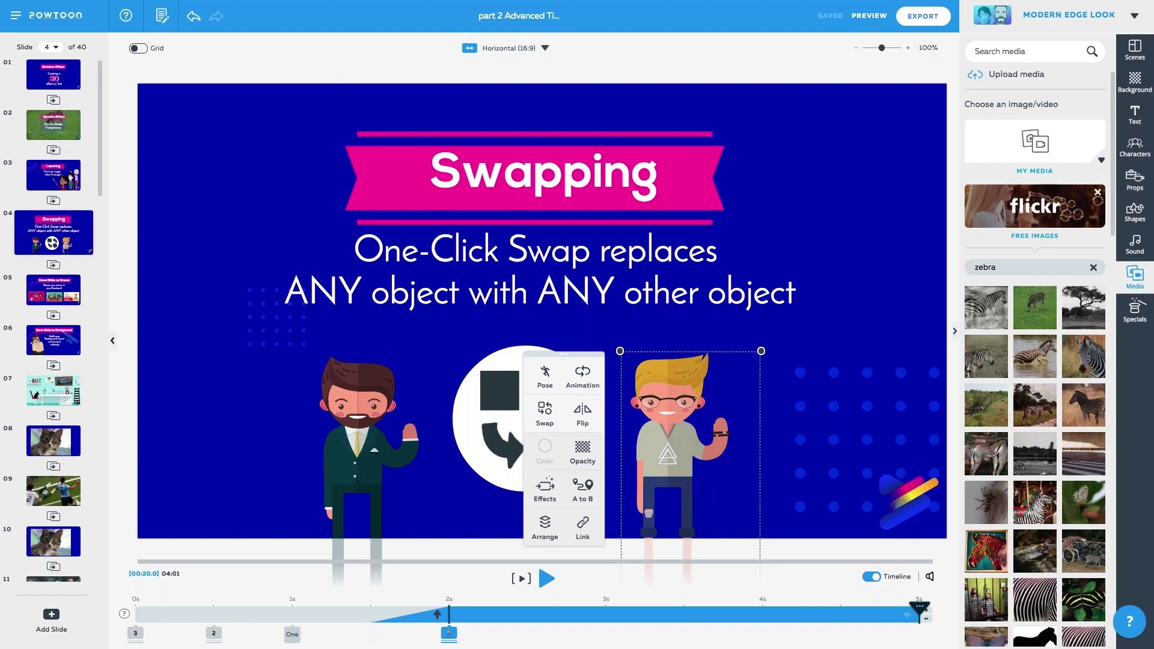
pyautogui.click(545, 412)
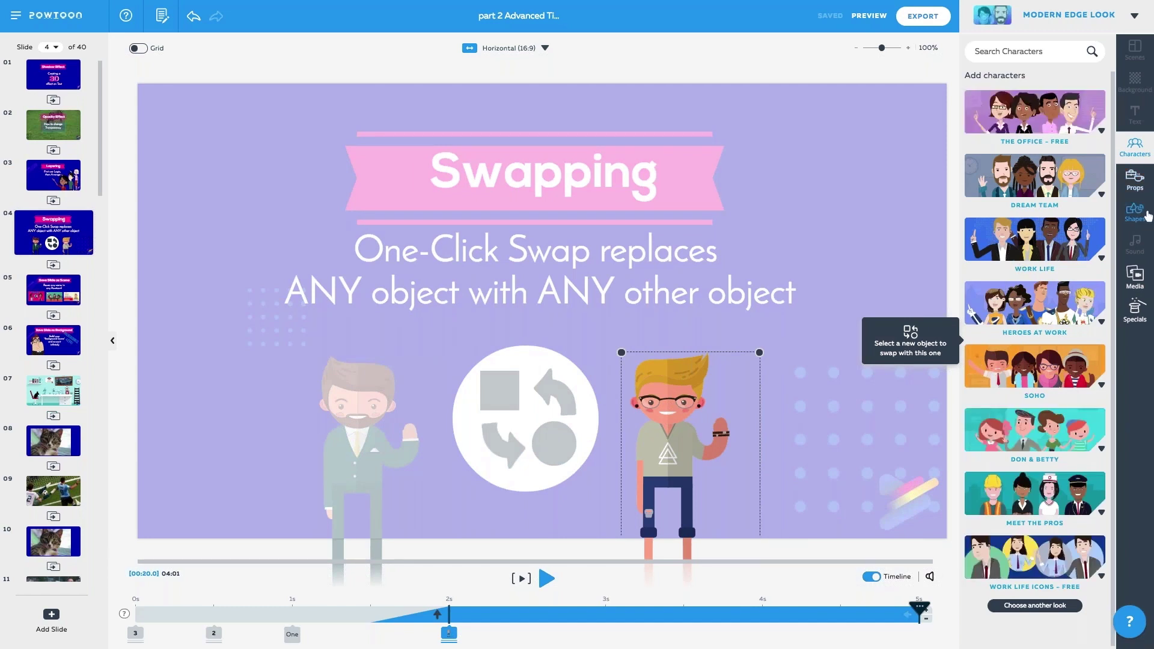
# - Swap the blond character for the blue cup found by searching props for 'coffee cup'
pyautogui.click(1136, 190)
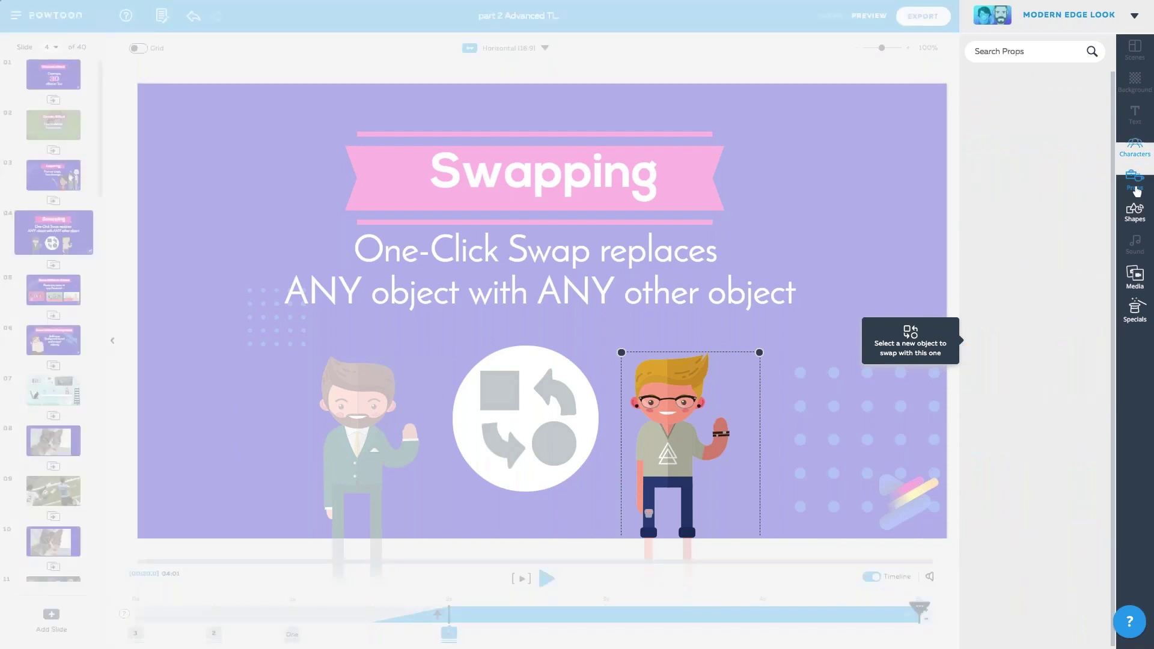
pyautogui.click(1065, 51)
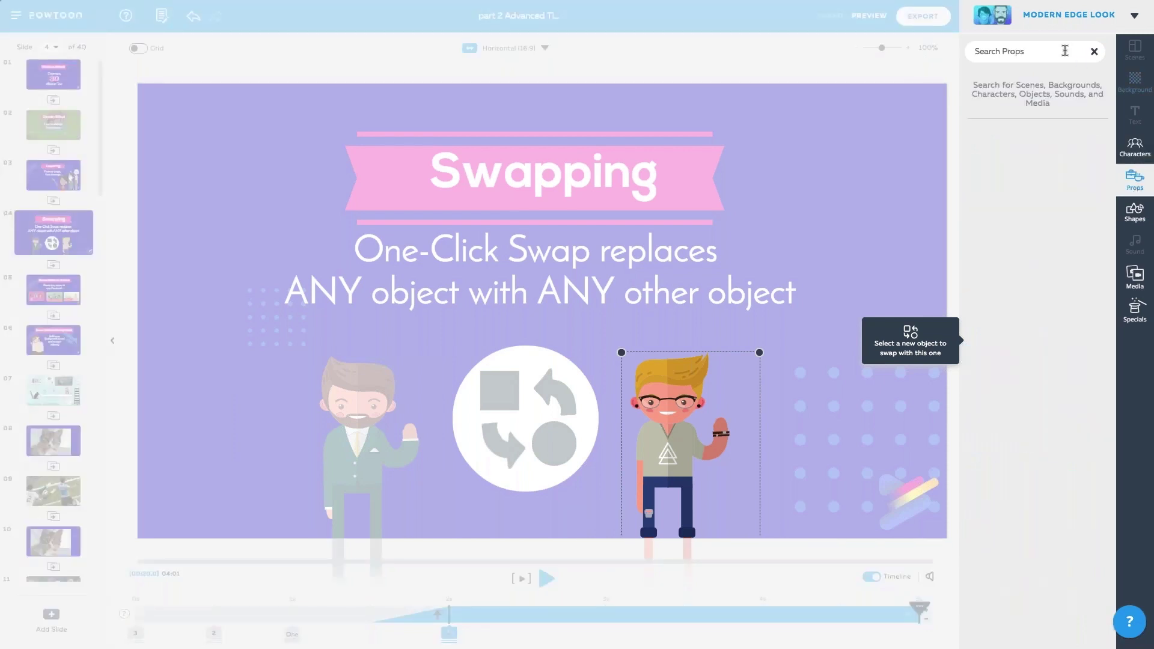
pyautogui.write('coffee')
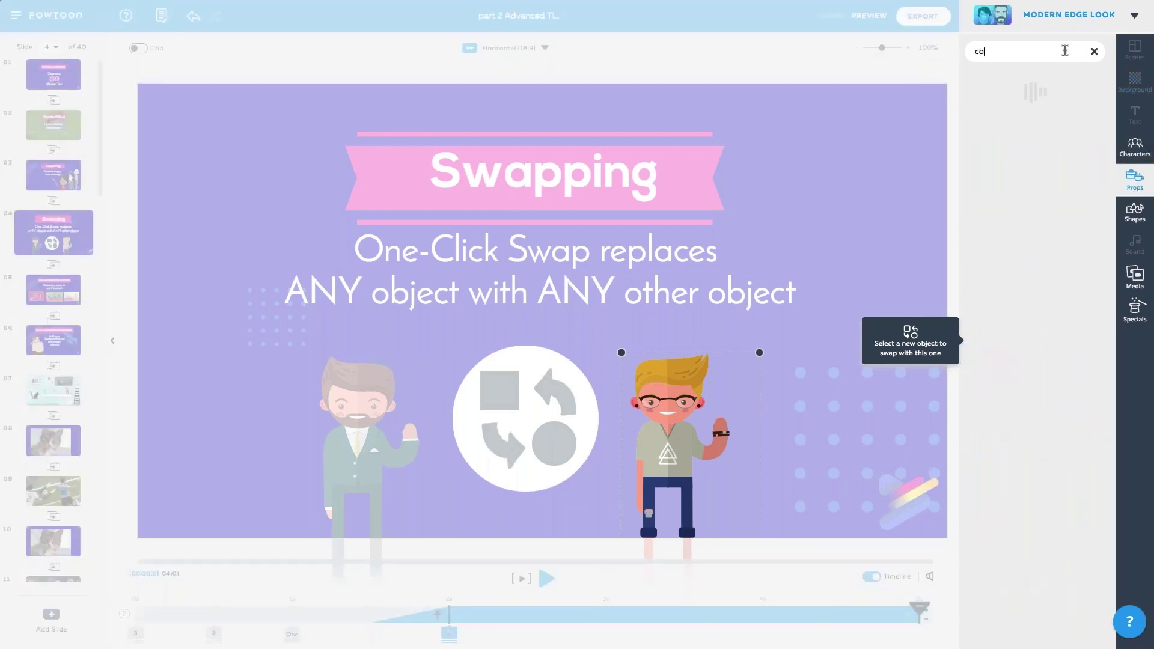
pyautogui.press('Down')
pyautogui.press('Down')
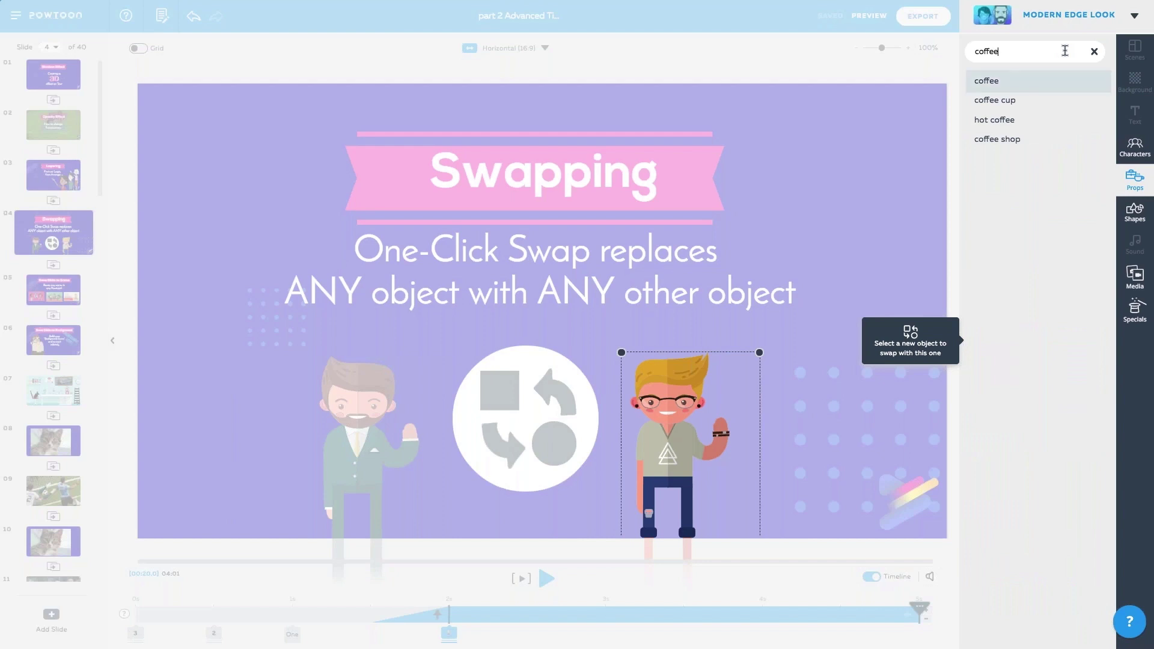
pyautogui.press('Return')
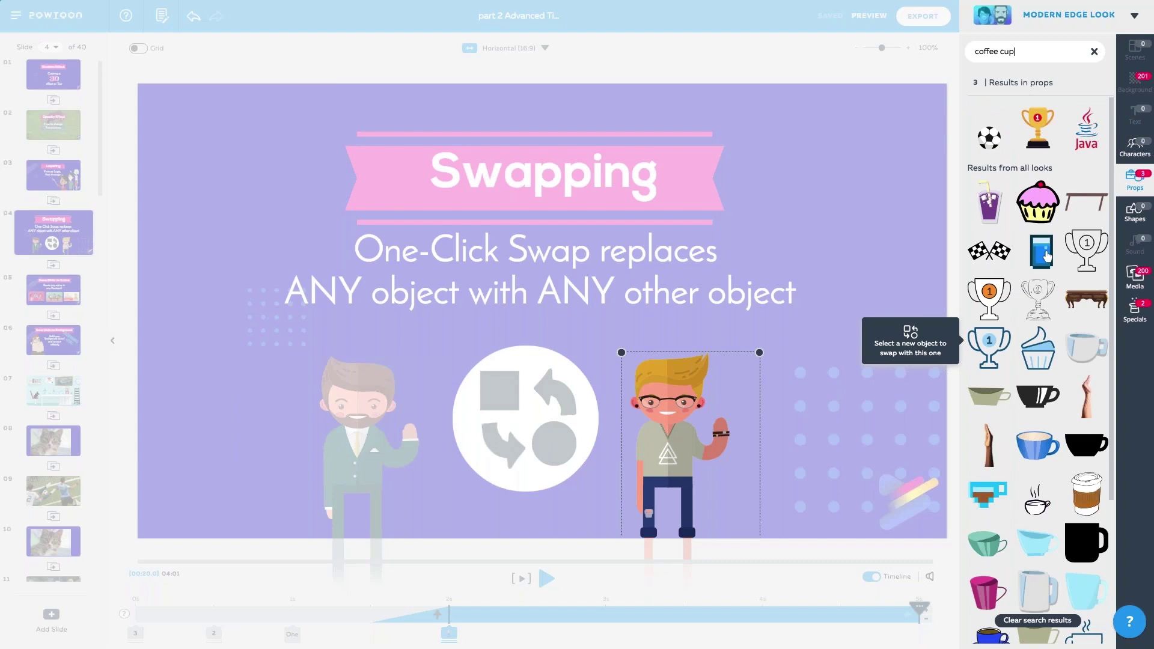
pyautogui.click(1033, 455)
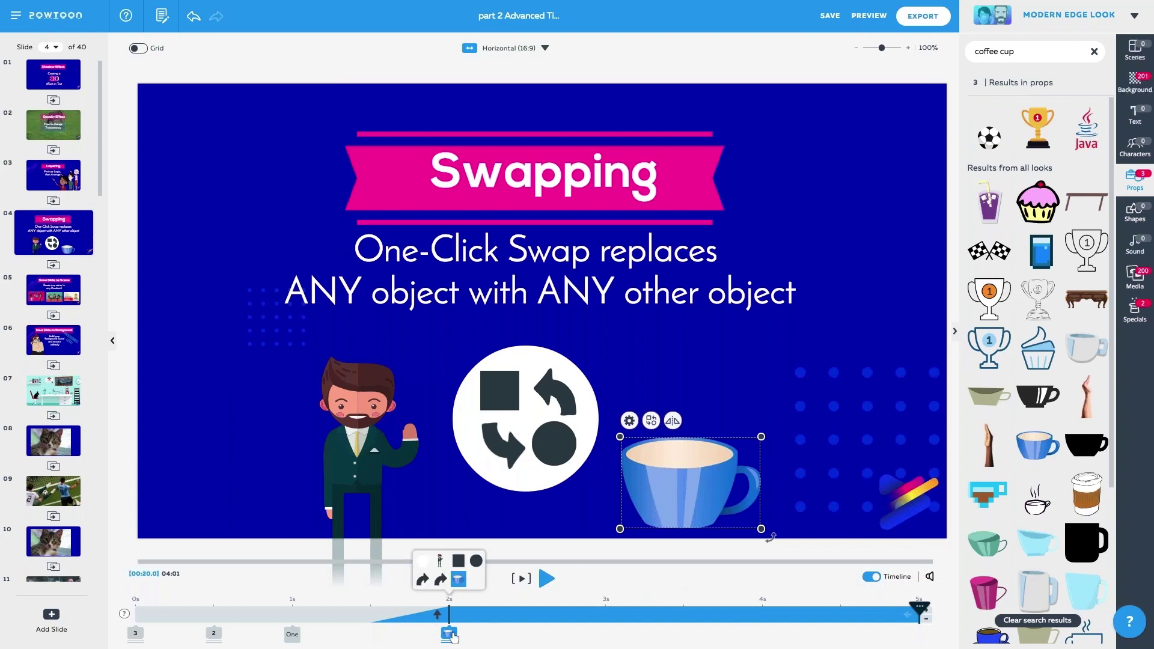
pyautogui.moveTo(433, 619)
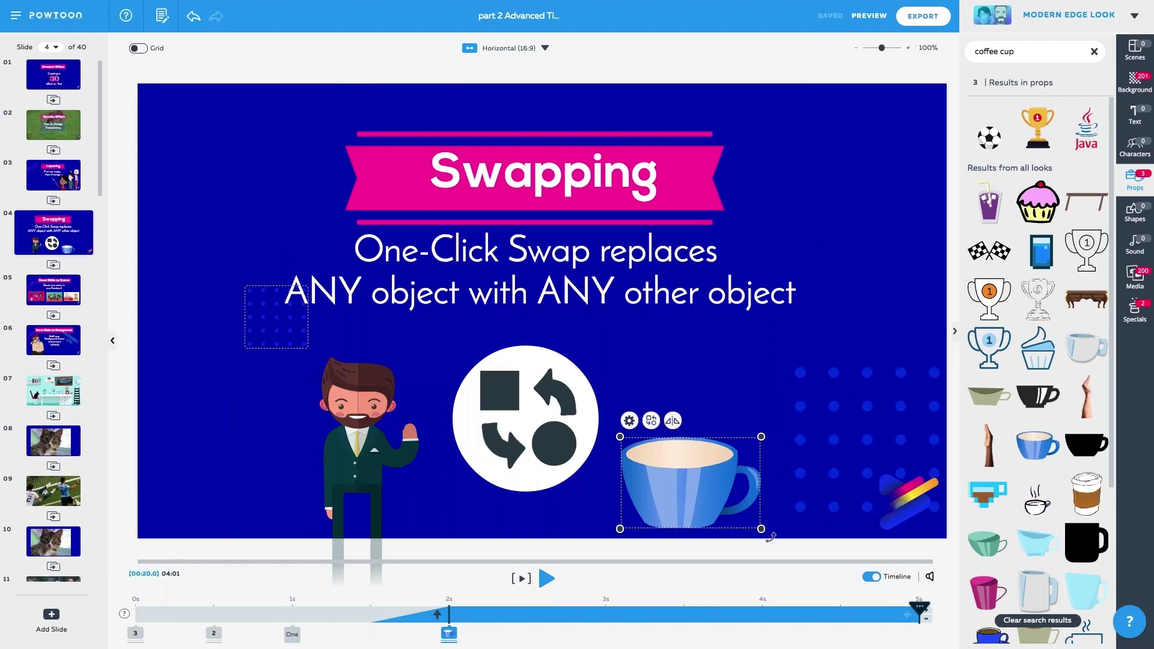
# - Start swapping slide 4's background and clear the 'coffee cup' search to list background categories
pyautogui.click(142, 99)
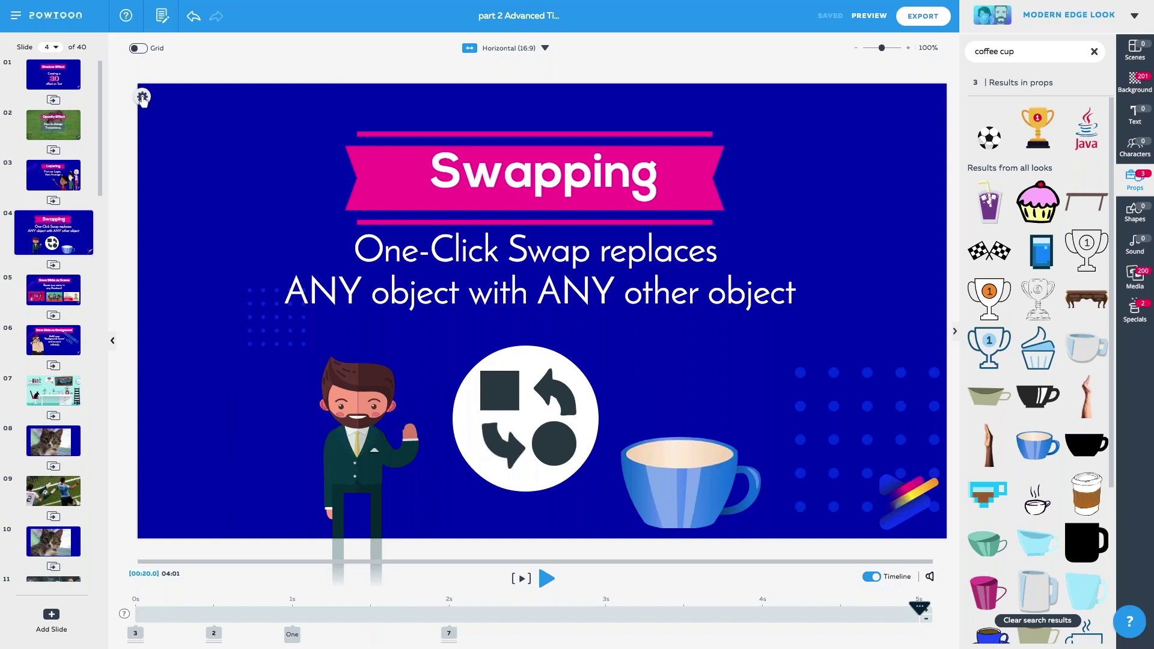
pyautogui.click(142, 99)
pyautogui.click(162, 118)
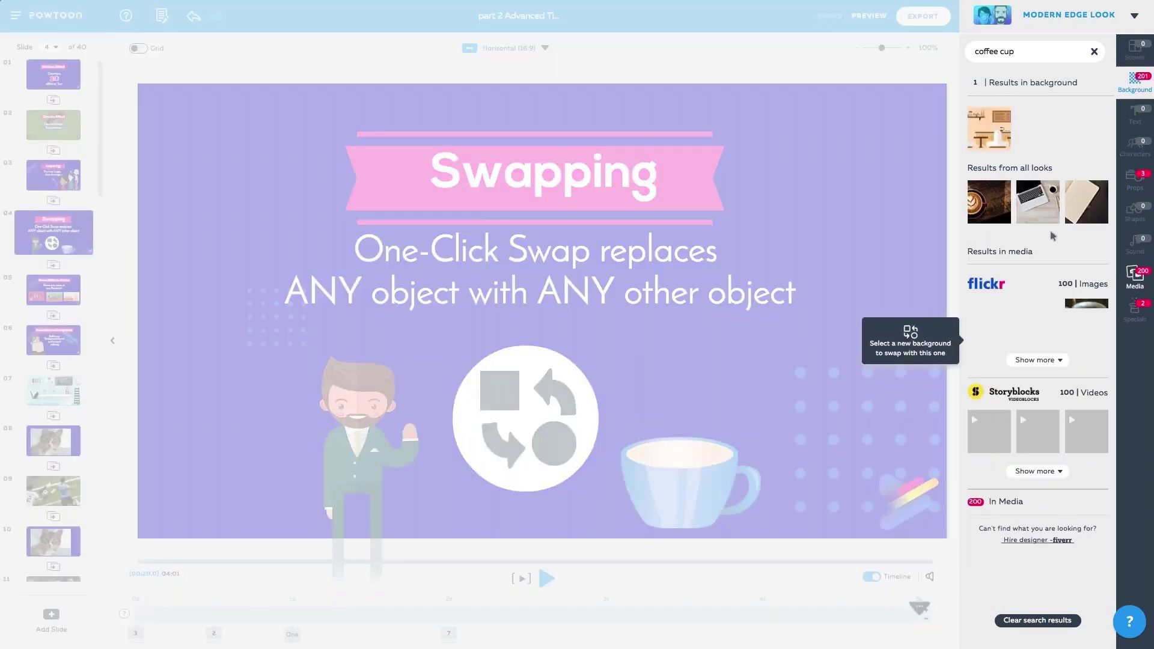
pyautogui.click(1094, 52)
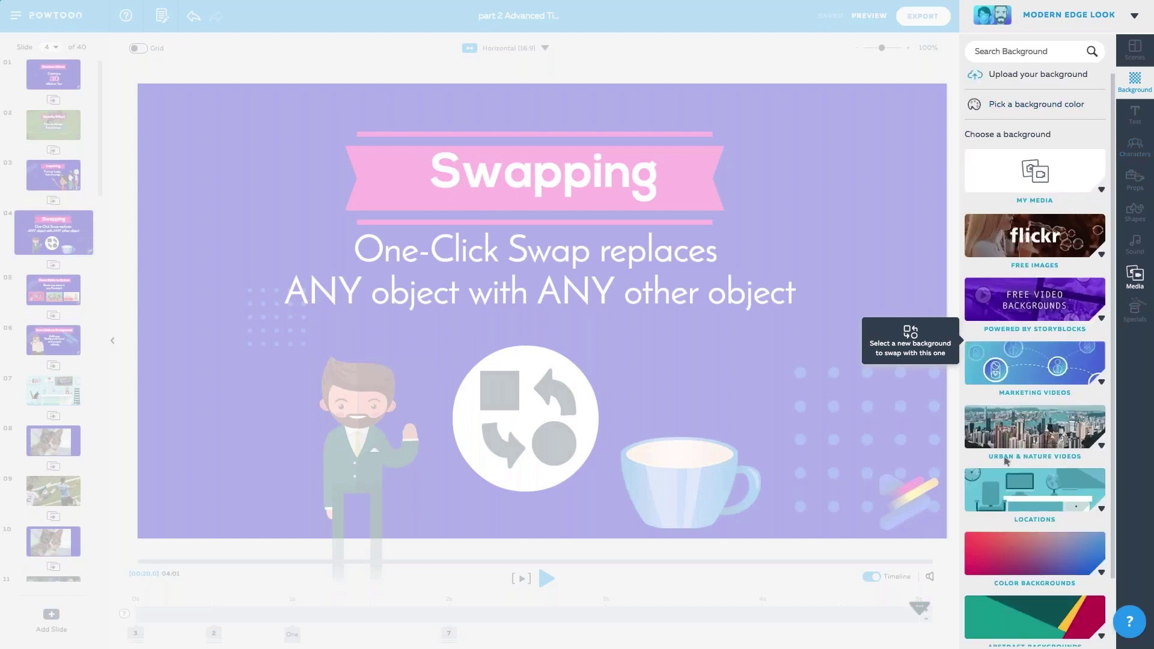
pyautogui.scroll(-1, 1005, 461)
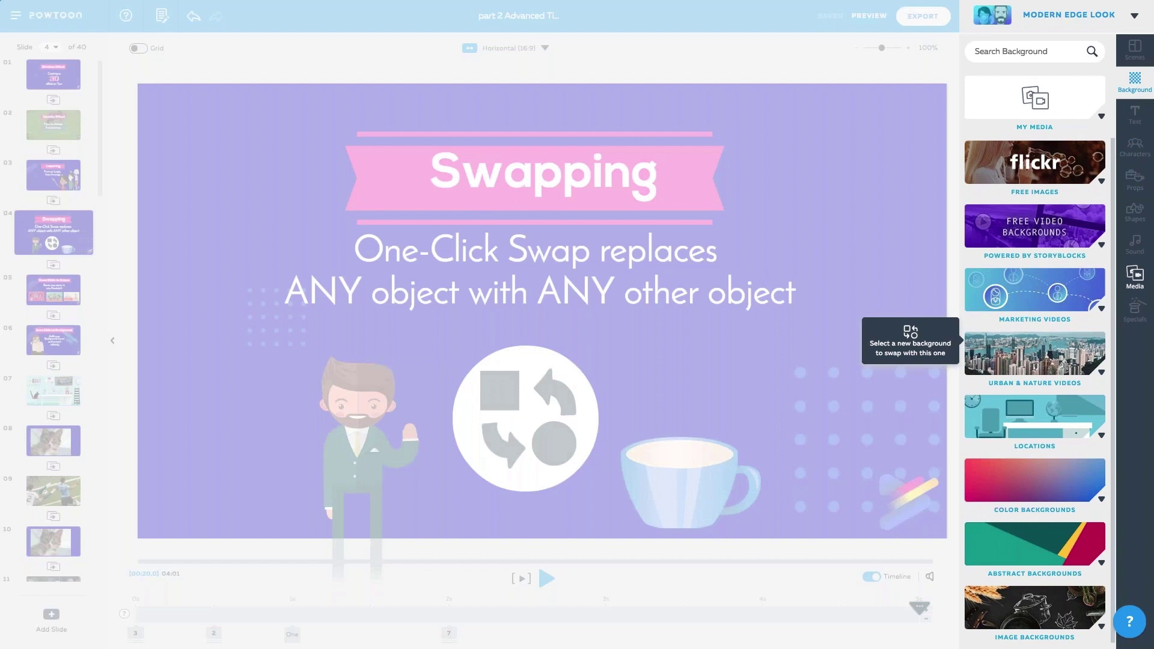
pyautogui.scroll(1, 1037, 426)
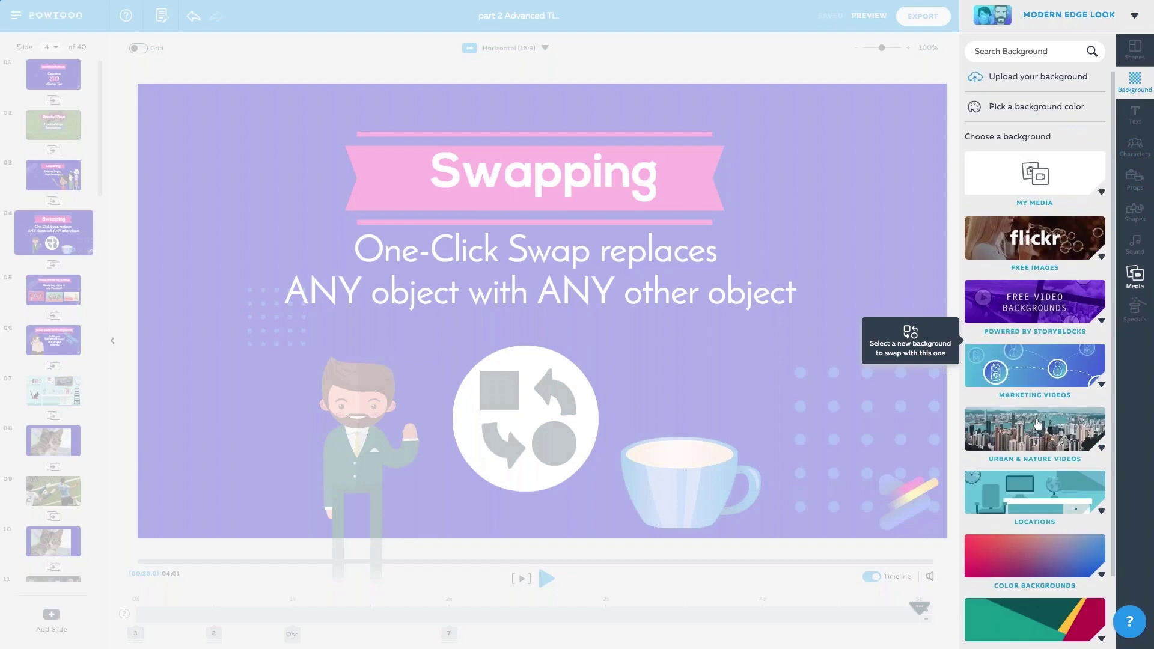
# - Pick the city skyline clip from Urban & Nature Videos as the replacement background
pyautogui.click(1036, 426)
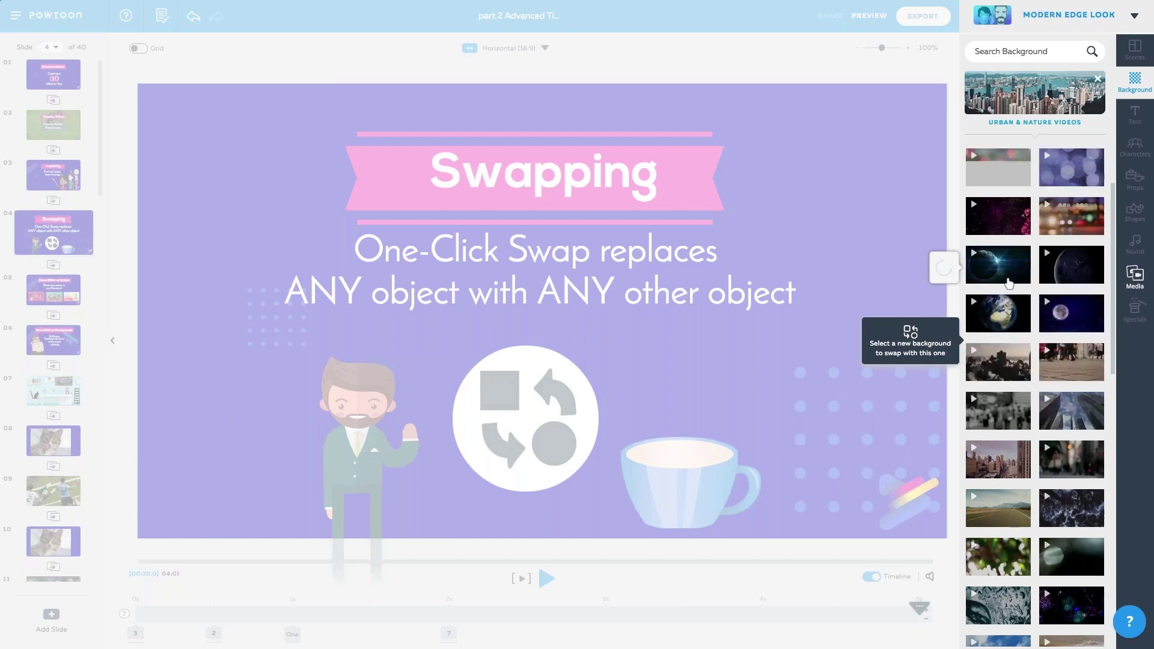
pyautogui.scroll(-3, 1023, 368)
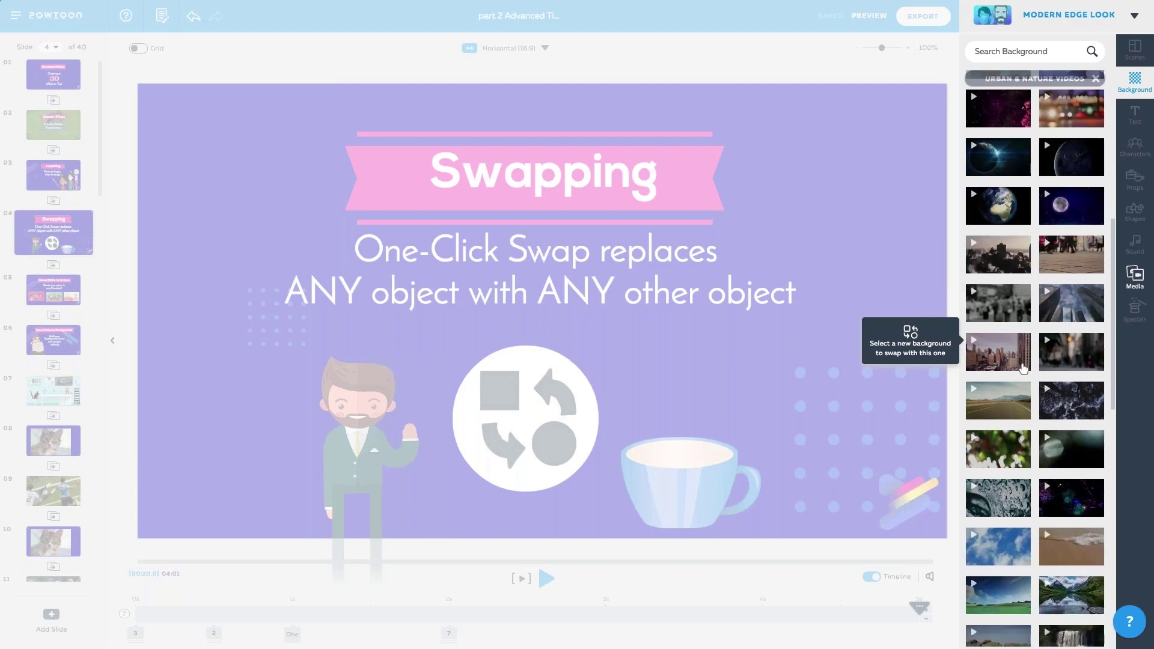
pyautogui.click(1021, 363)
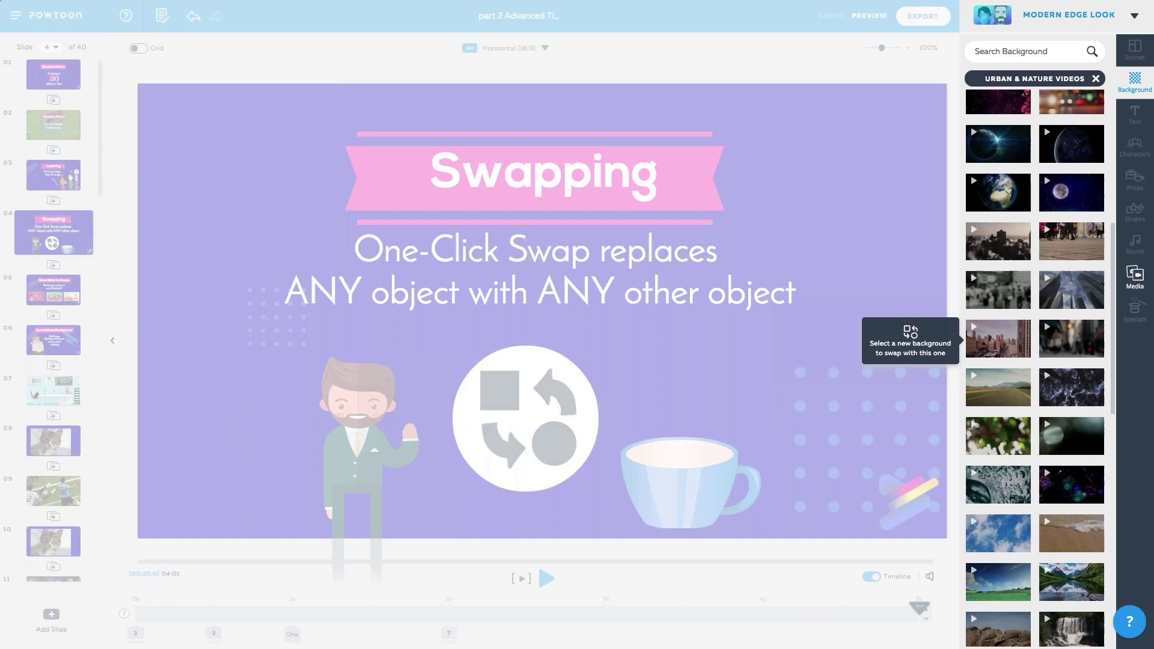
pyautogui.moveTo(1001, 349)
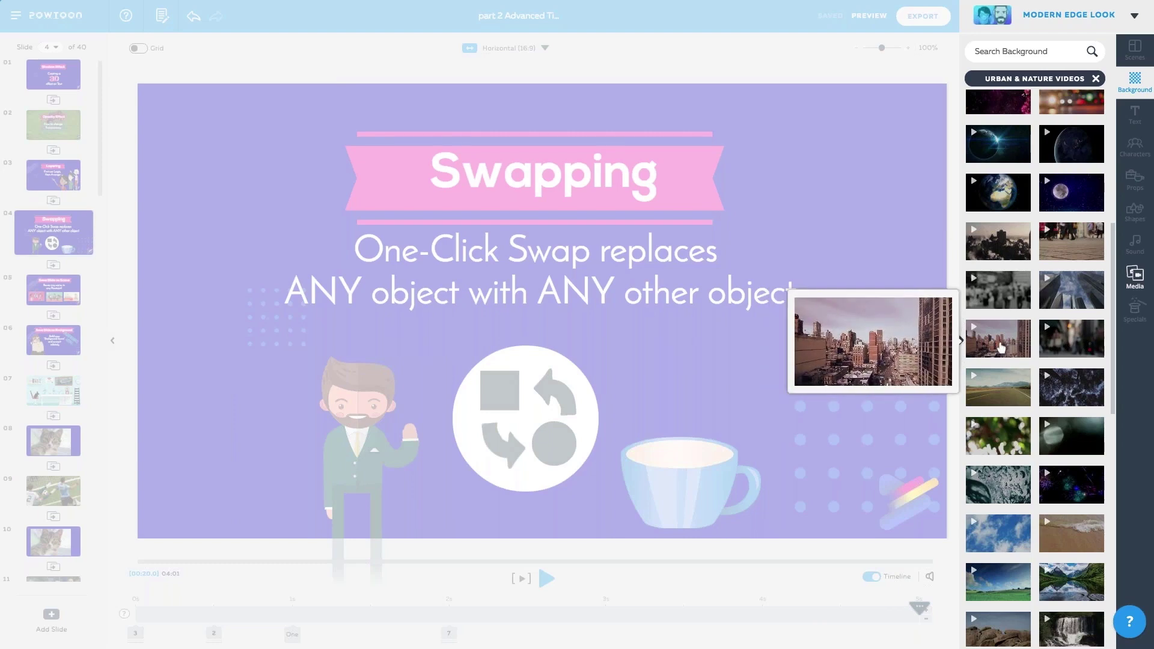
# - Apply the city skyline video as the slide background and delete the extra slide 05
pyautogui.click(998, 350)
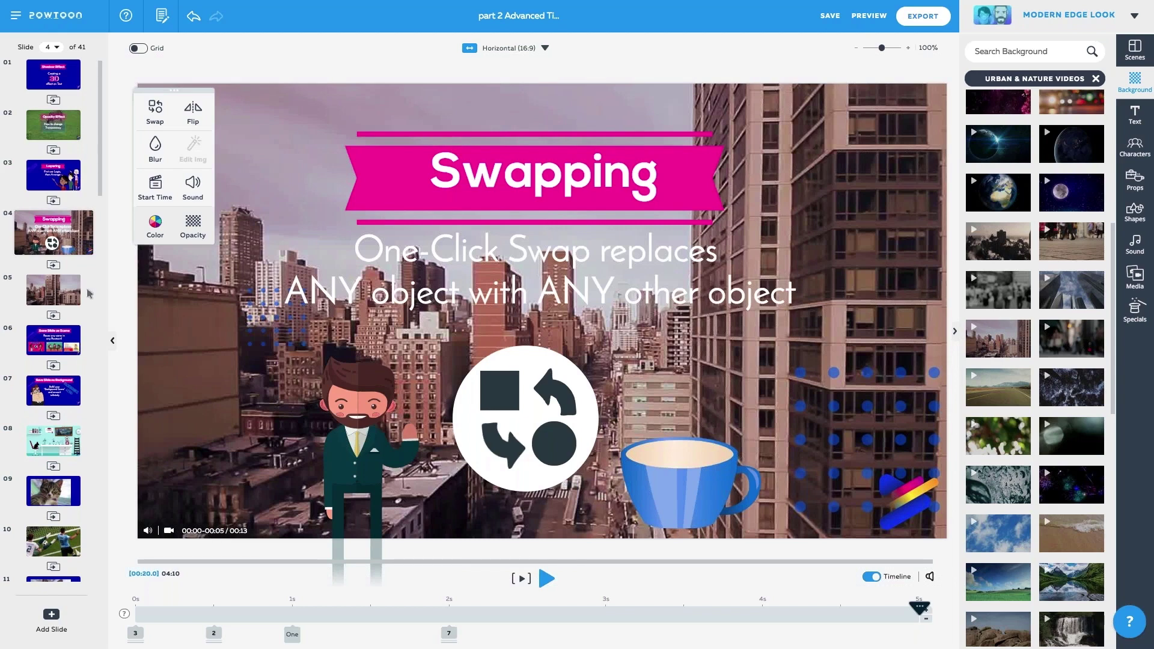
pyautogui.moveTo(49, 284)
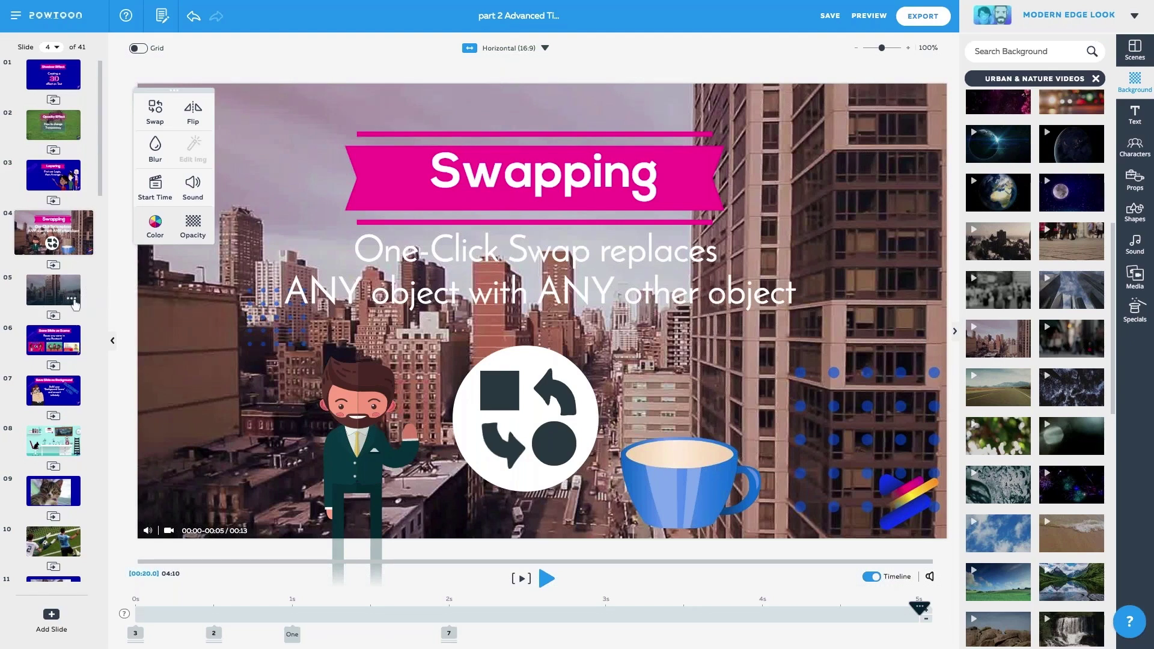
pyautogui.moveTo(73, 302)
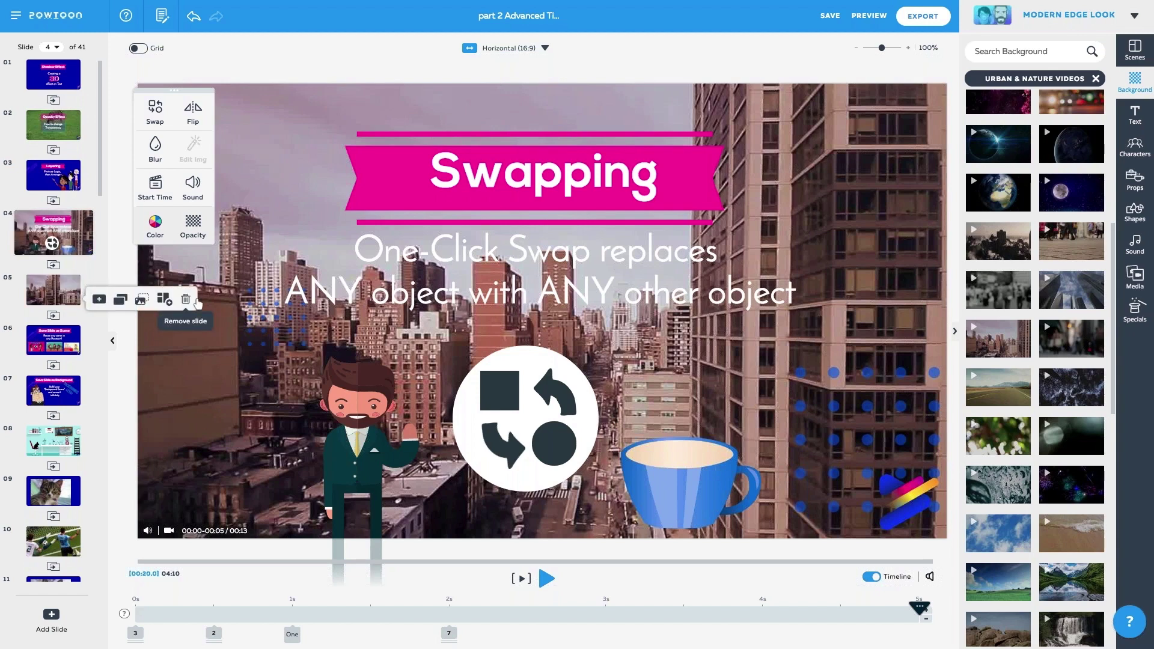
pyautogui.click(198, 301)
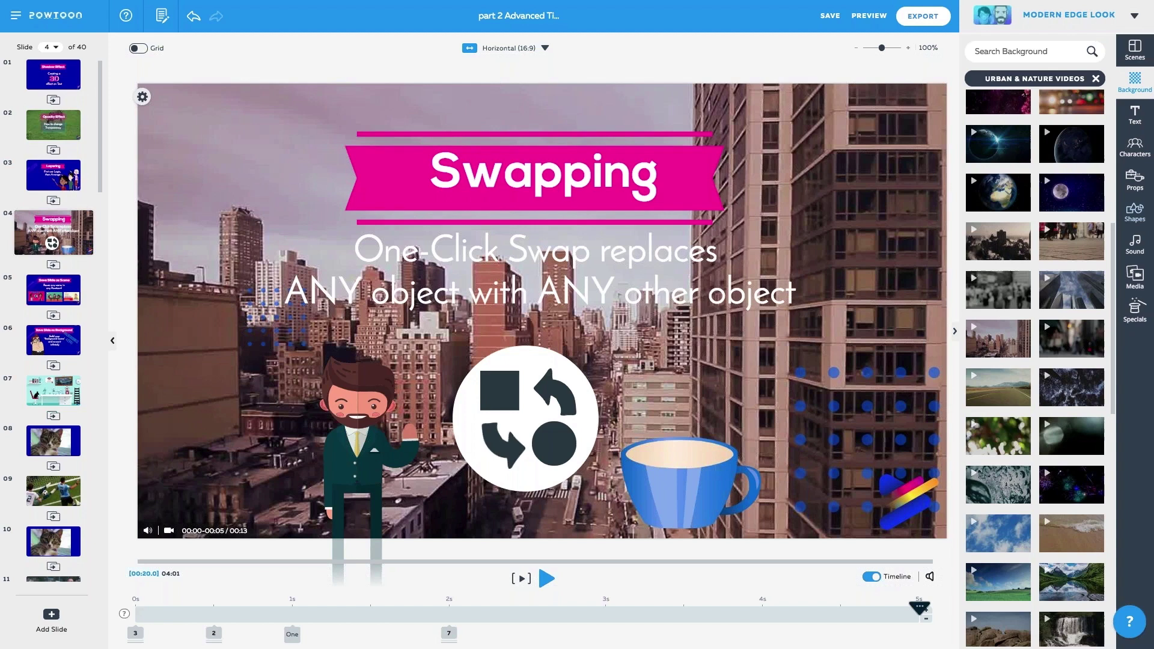
pyautogui.click(1135, 211)
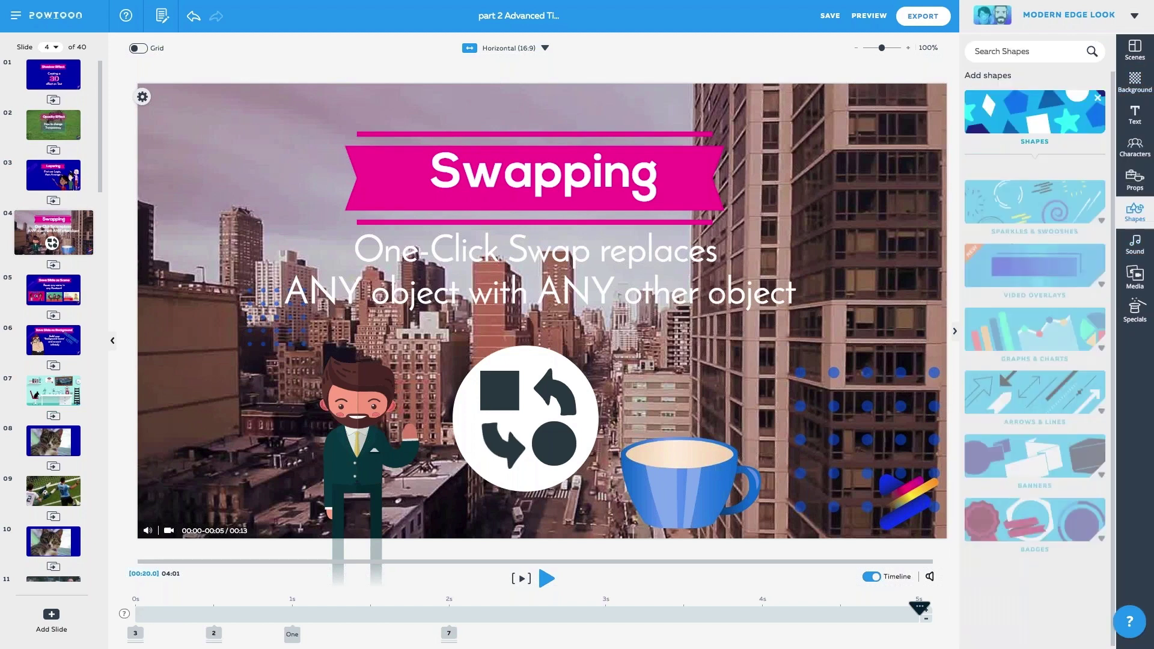
# - Add a dark rectangle, move it right below the subtitle, and straighten it to 0°
pyautogui.click(1035, 216)
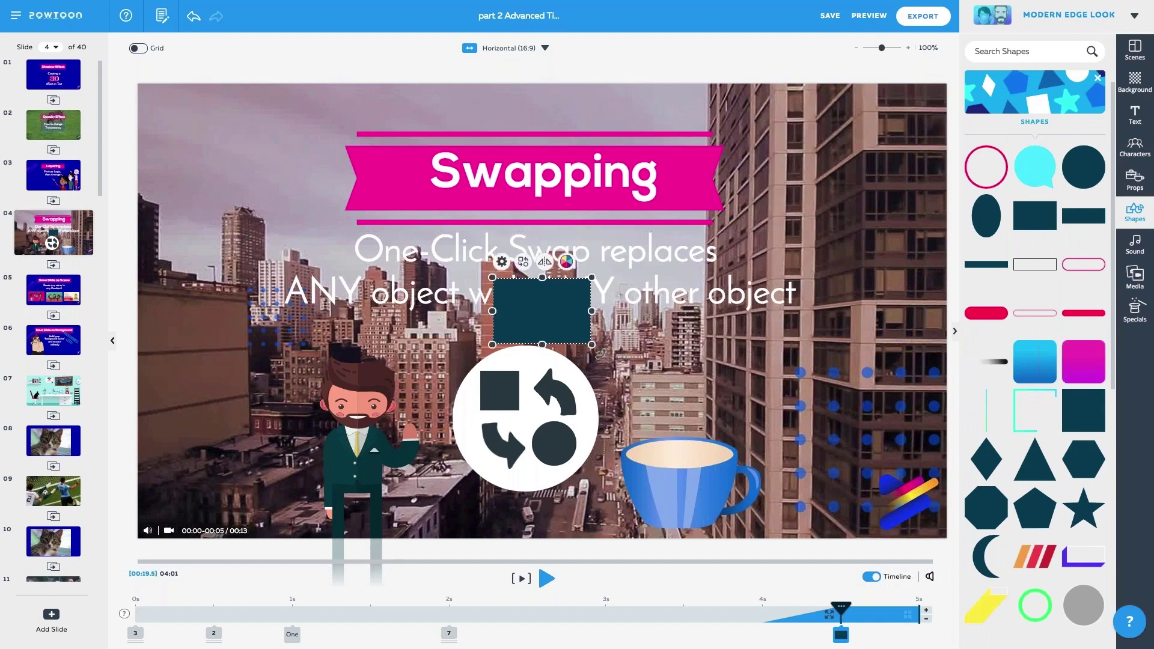
pyautogui.moveTo(578, 301); pyautogui.dragTo(810, 340)
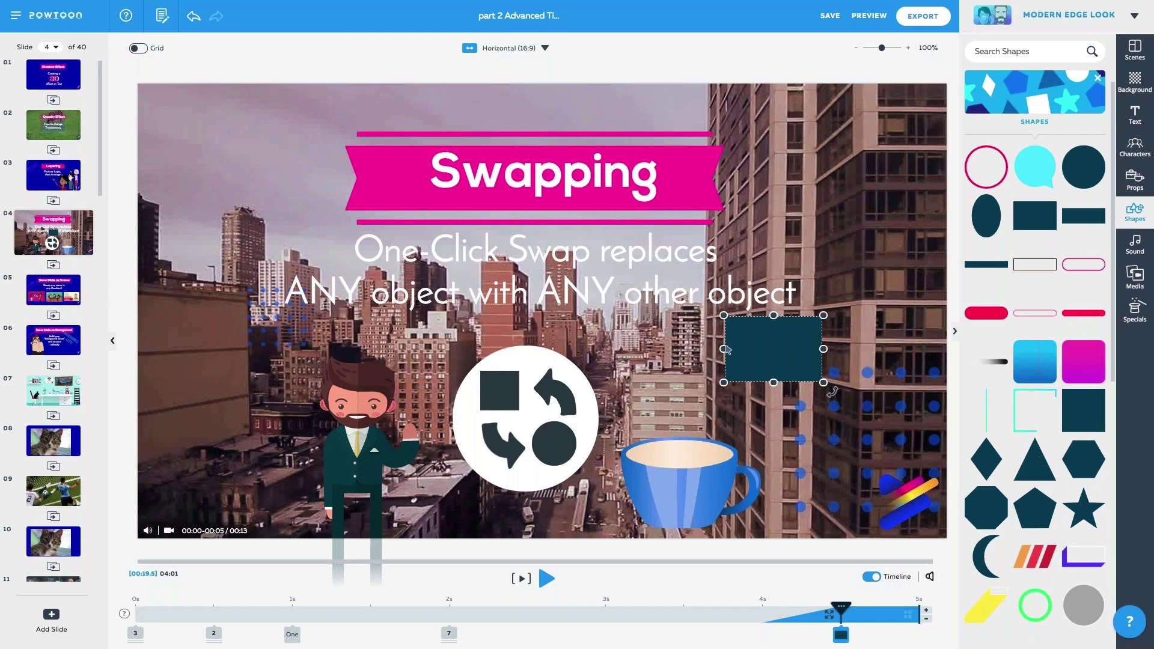
pyautogui.moveTo(832, 392); pyautogui.dragTo(845, 365)
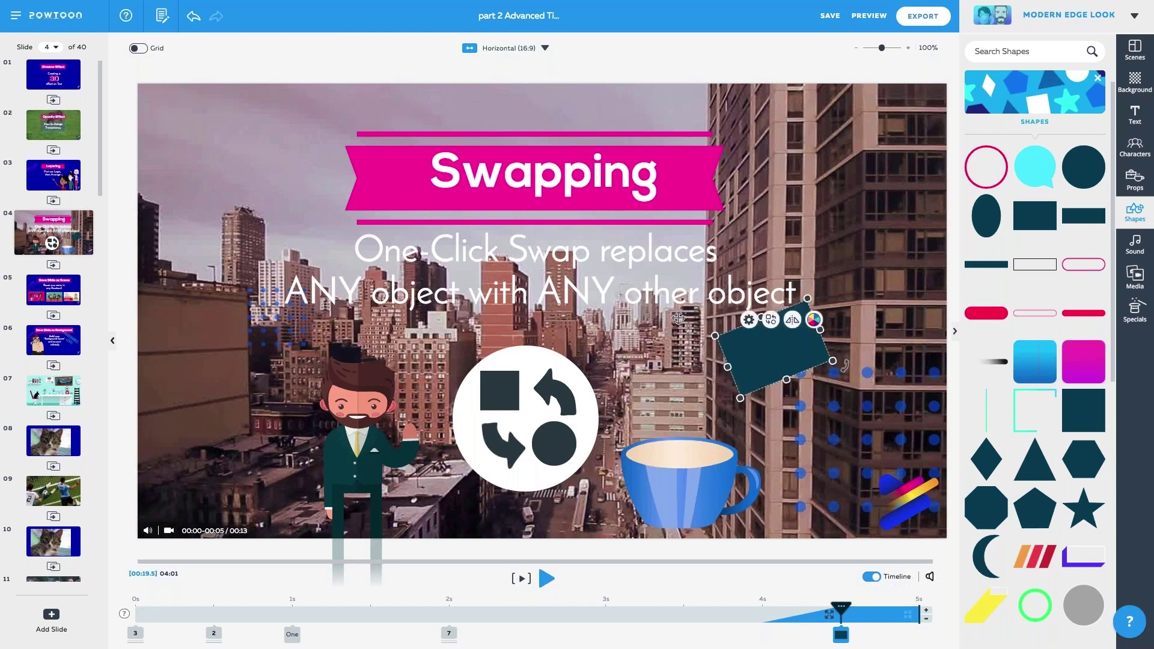
pyautogui.click(866, 278)
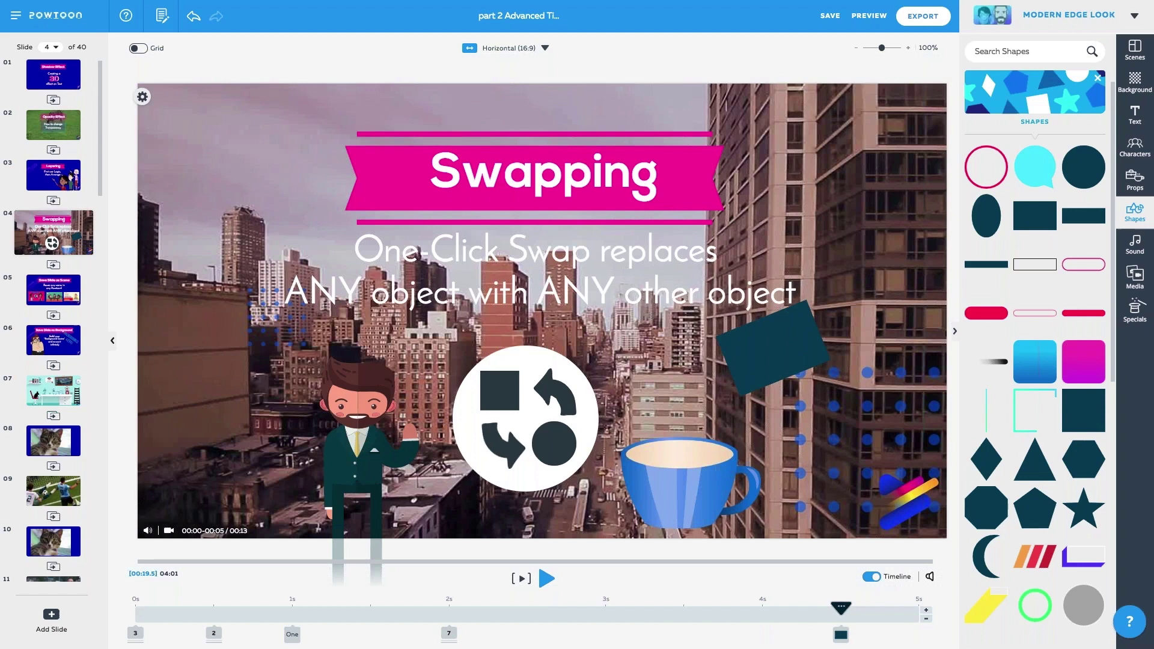
pyautogui.click(793, 343)
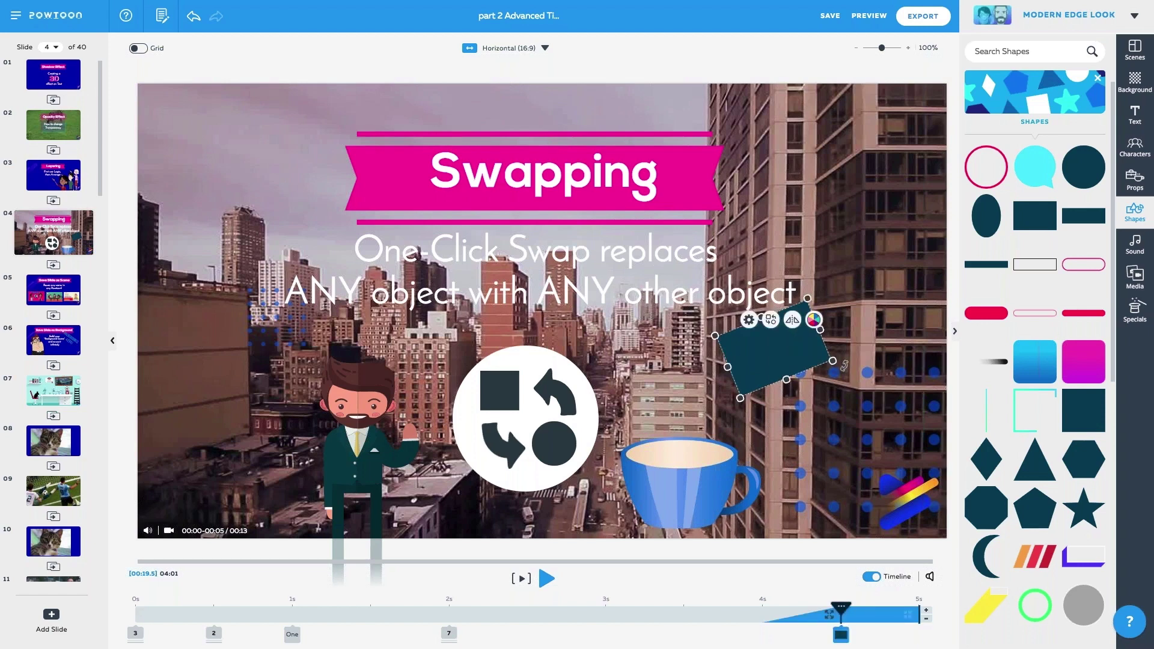
pyautogui.moveTo(844, 365); pyautogui.dragTo(839, 396)
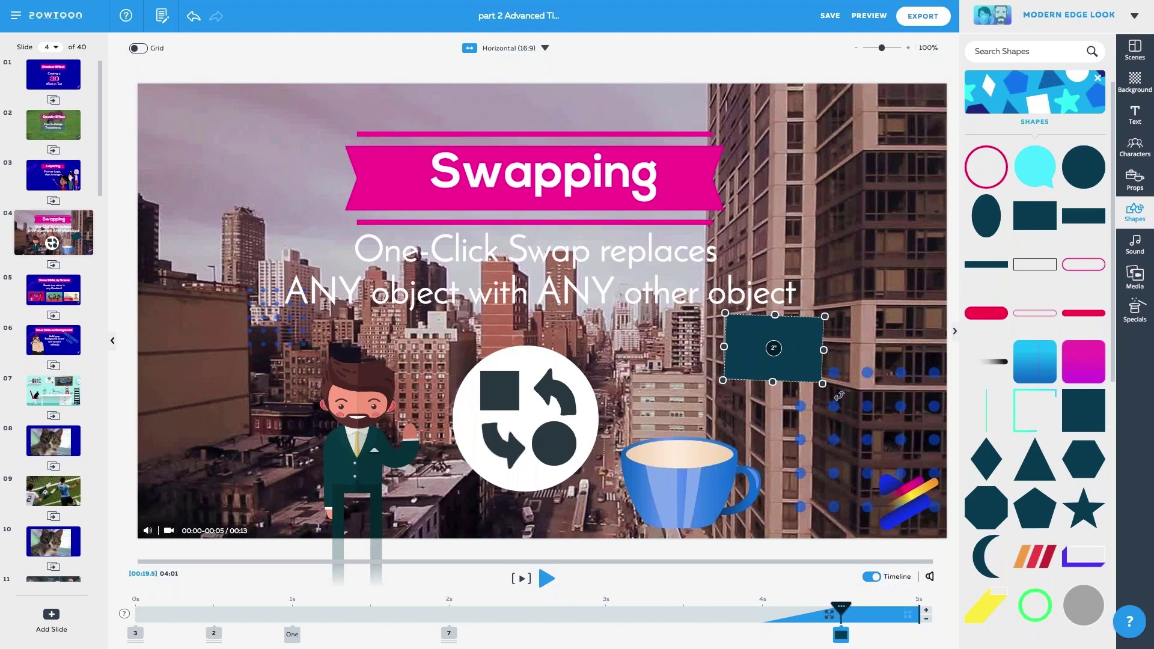
pyautogui.moveTo(839, 395); pyautogui.dragTo(832, 393)
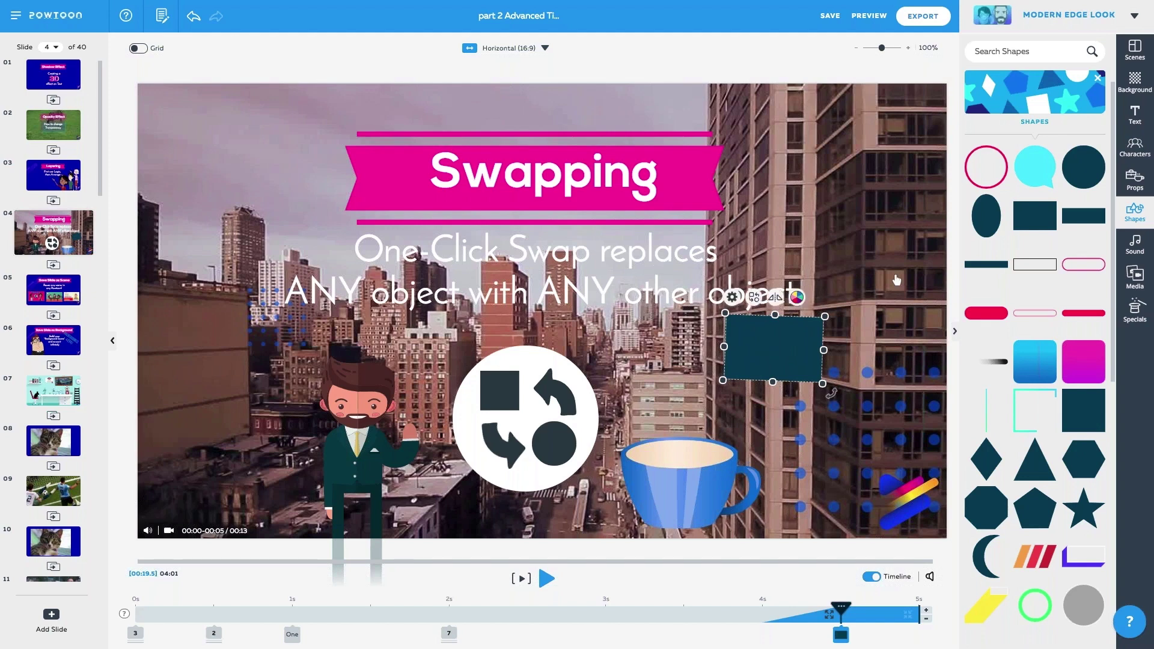
pyautogui.moveTo(832, 394); pyautogui.dragTo(831, 392)
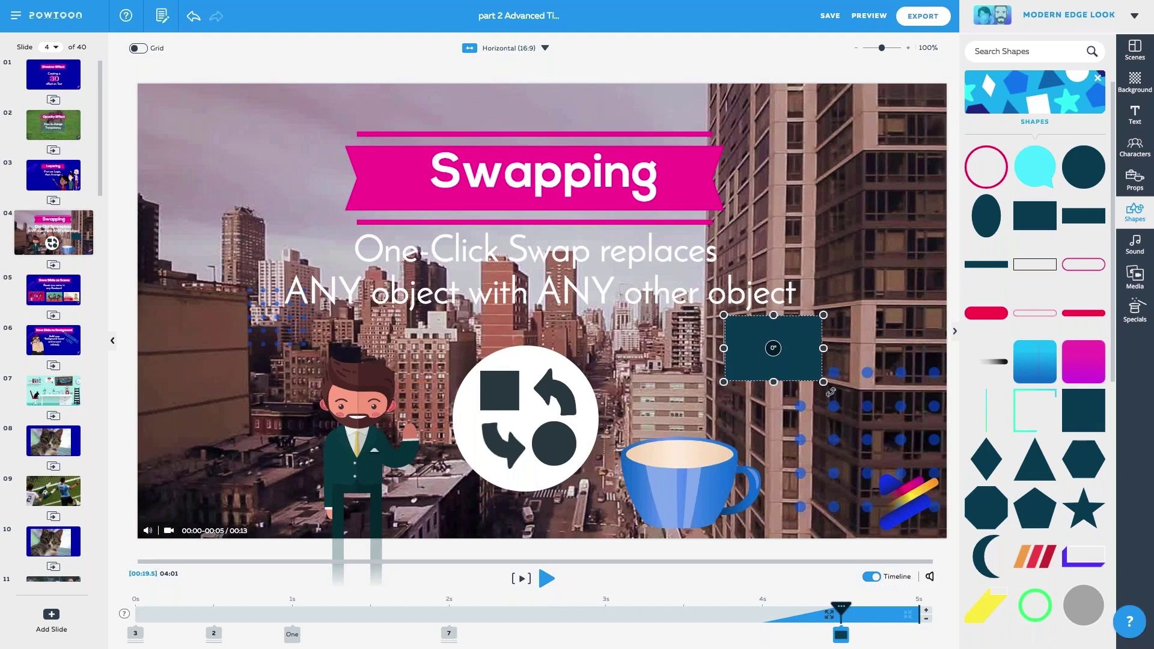
pyautogui.moveTo(831, 392); pyautogui.dragTo(830, 392)
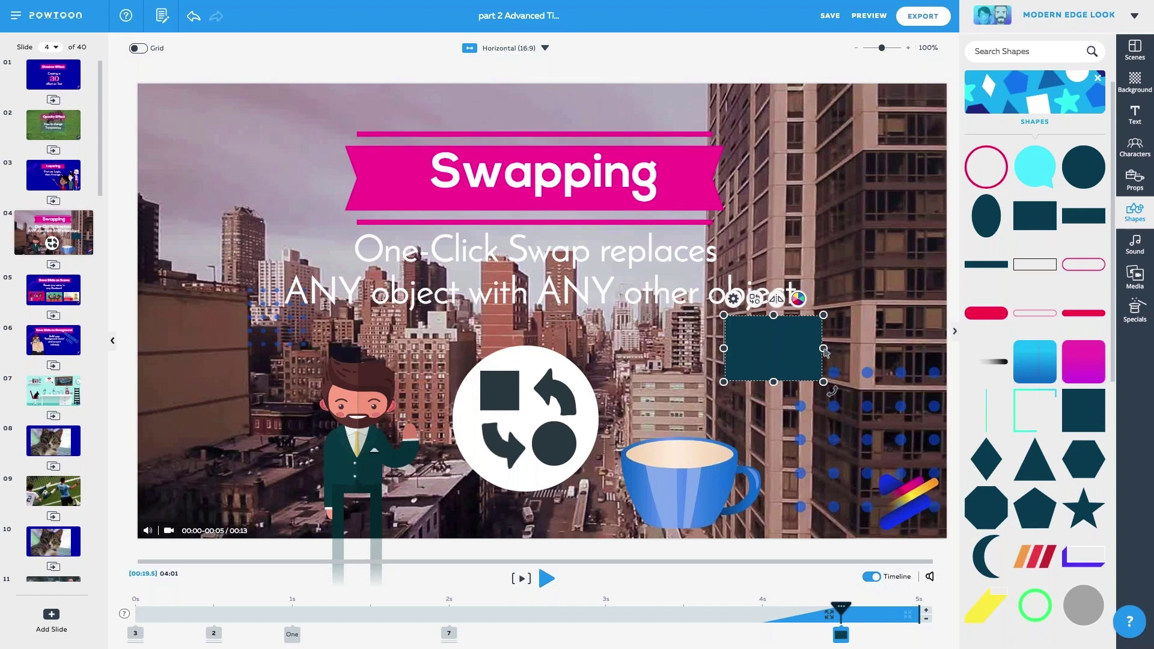
# - Stretch the rectangle to both slide edges and down to the slide bottom
pyautogui.moveTo(824, 349); pyautogui.dragTo(991, 350)
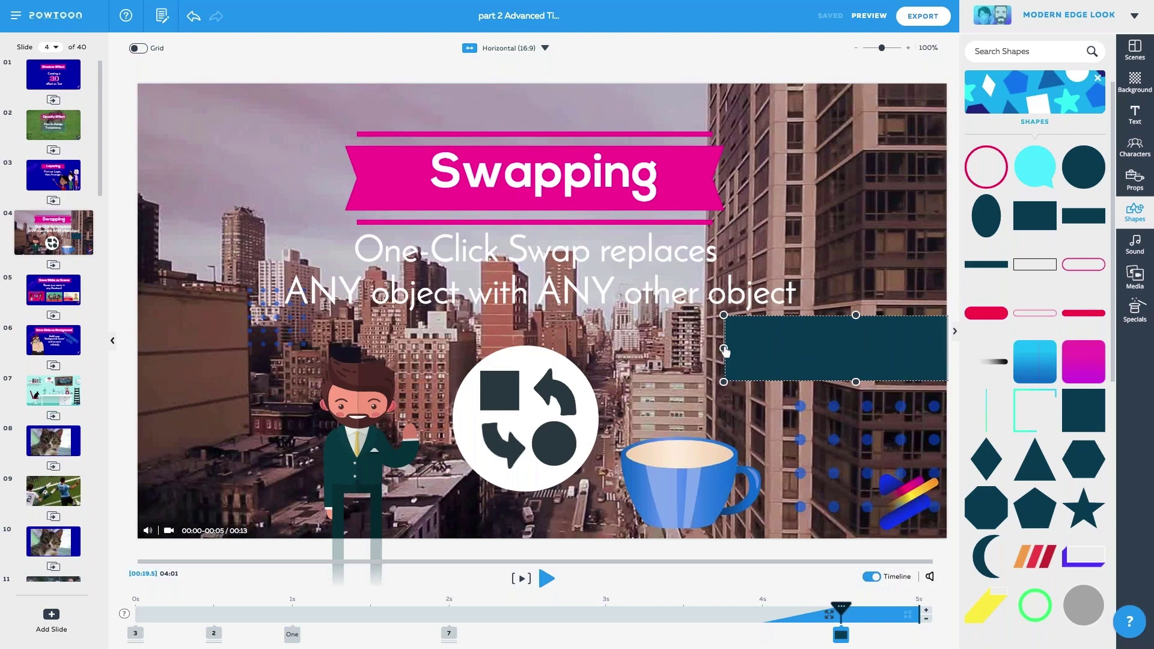
pyautogui.moveTo(721, 349); pyautogui.dragTo(120, 348)
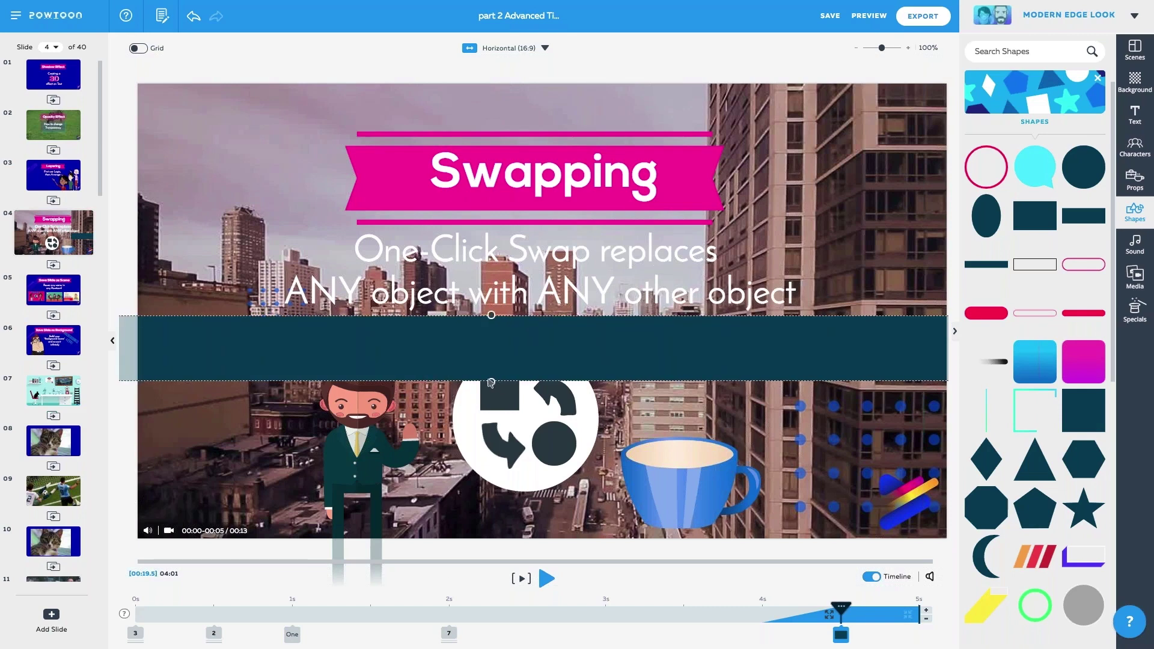
pyautogui.moveTo(493, 383); pyautogui.dragTo(491, 582)
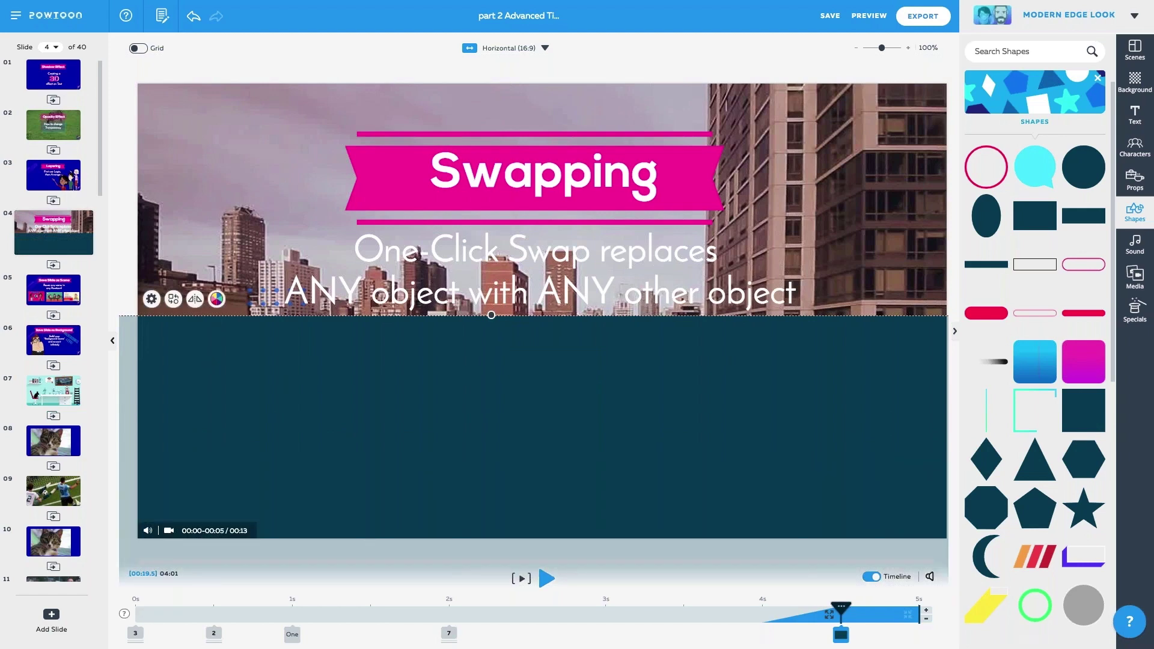
# - Lower the dark rectangle's opacity to 45% so the video and objects show through
pyautogui.click(152, 299)
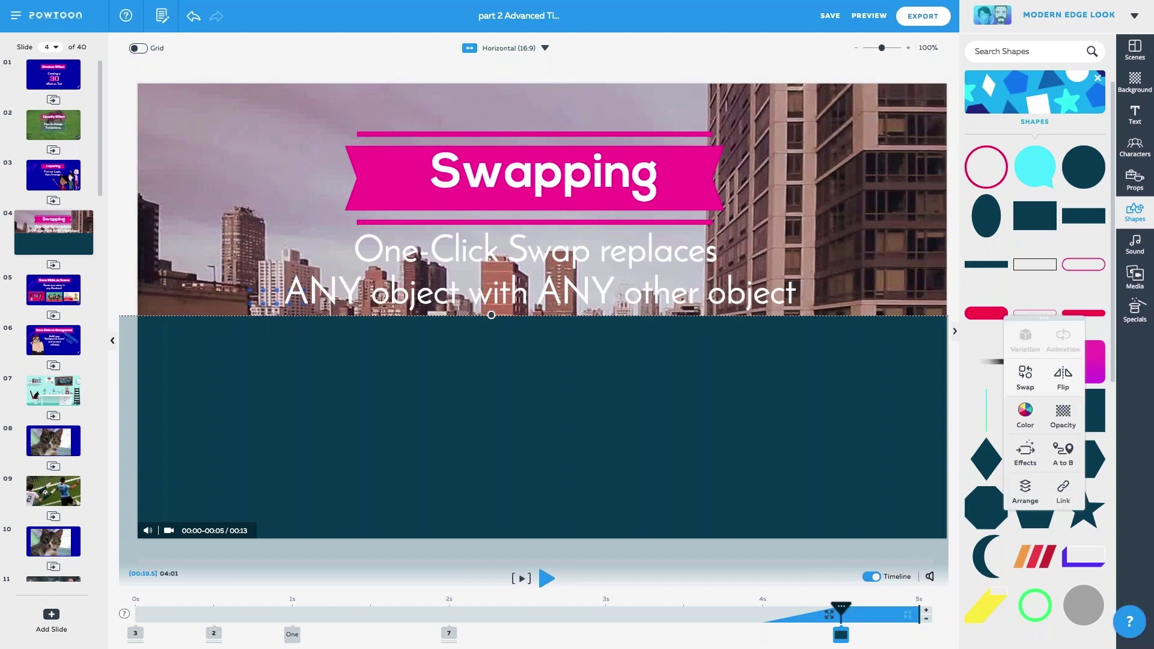
pyautogui.click(1063, 415)
pyautogui.moveTo(1085, 432); pyautogui.dragTo(1049, 433)
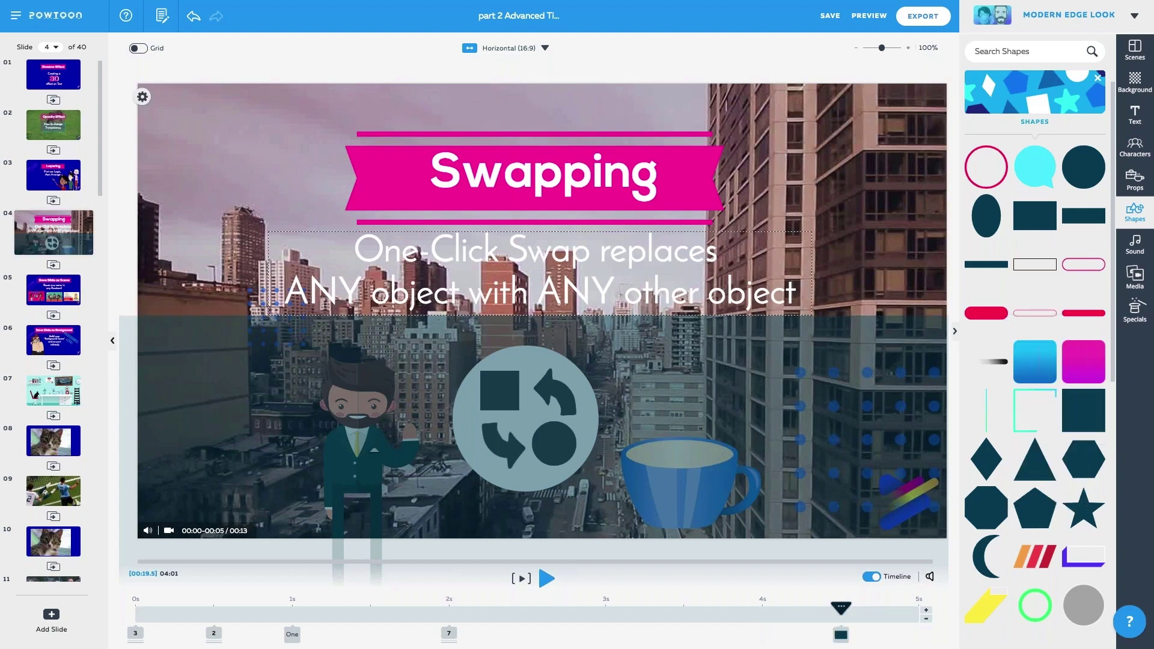
# - Send the translucent box to the back and extend its top up behind the subtitle
pyautogui.click(245, 352)
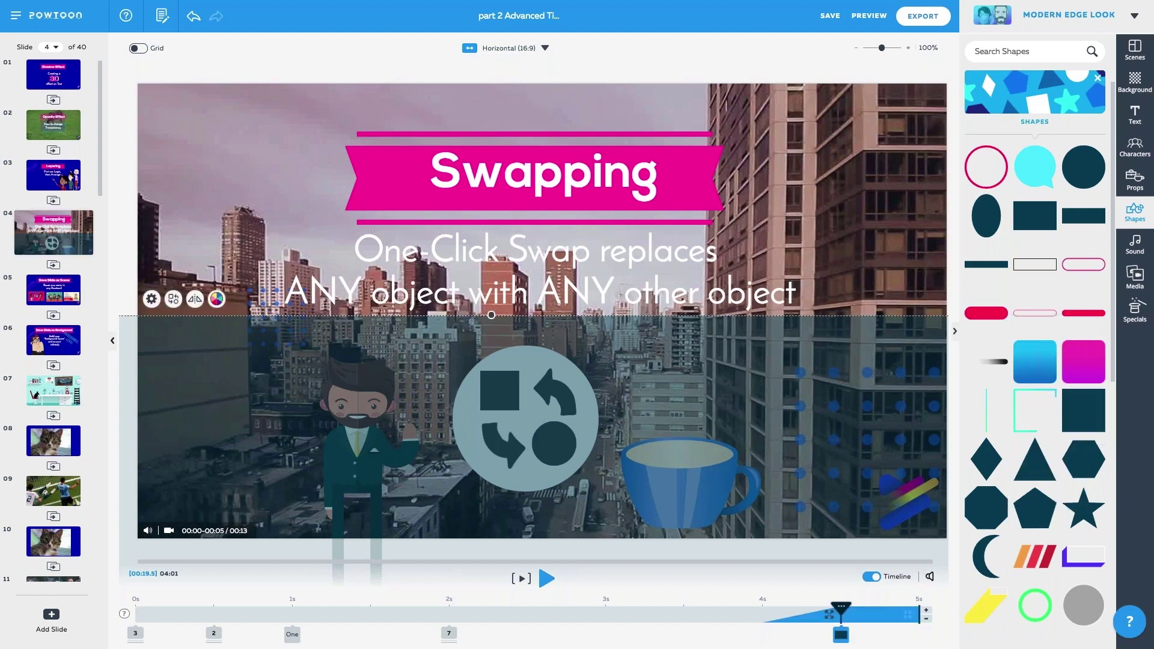
pyautogui.rightClick(920, 425)
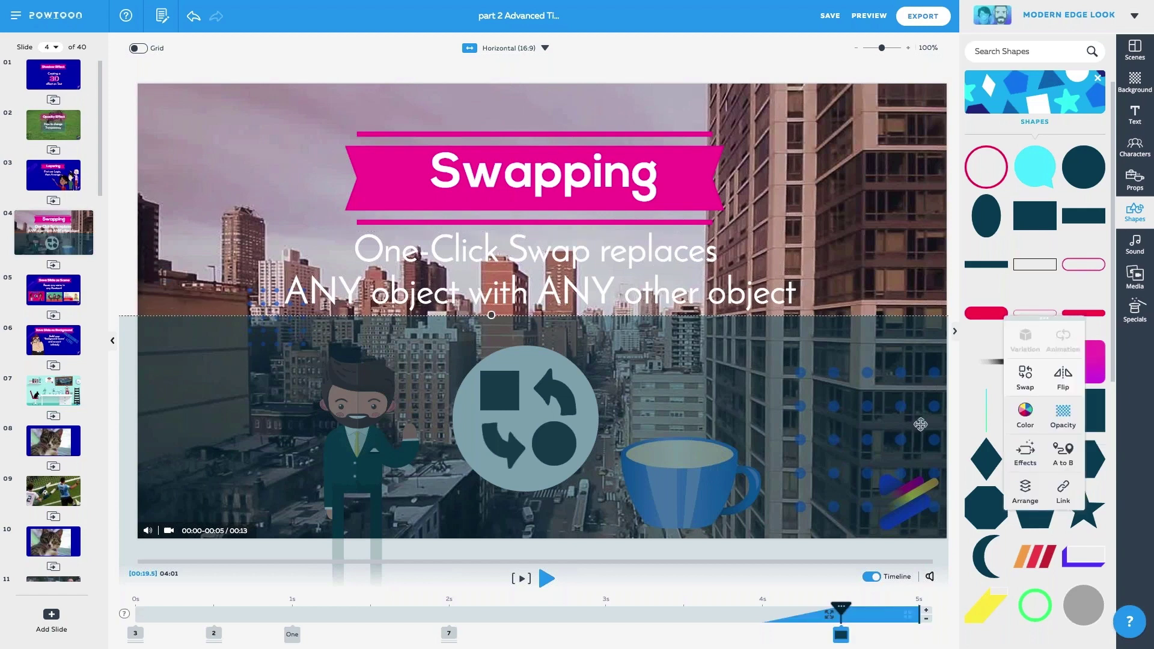
pyautogui.click(1025, 490)
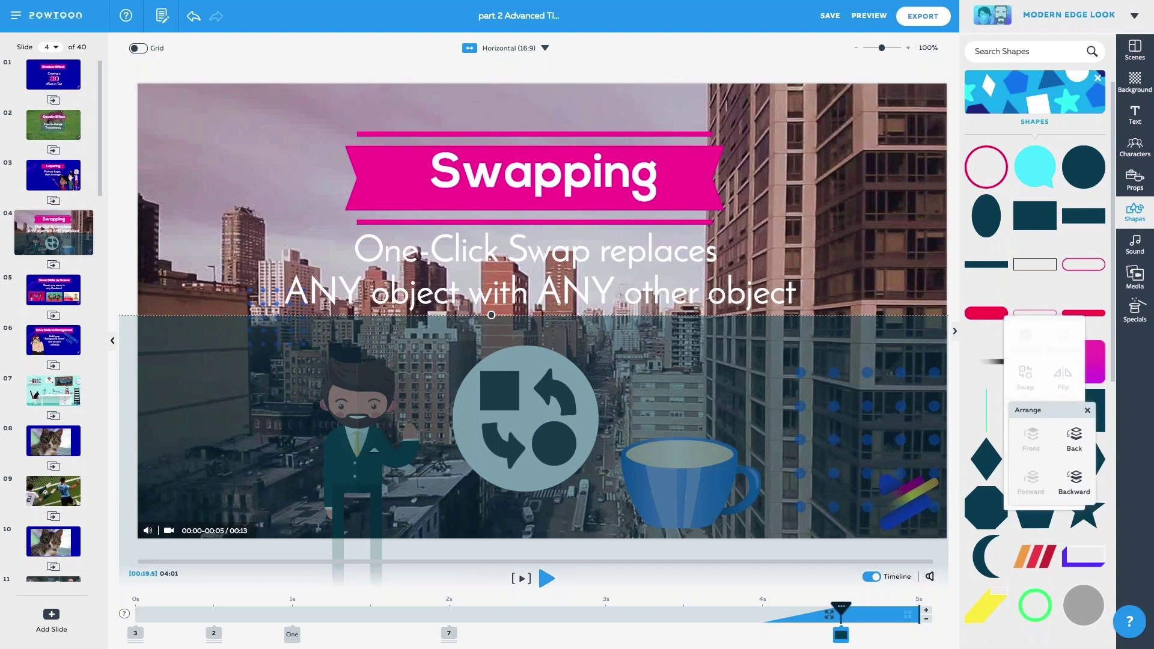
pyautogui.click(1075, 441)
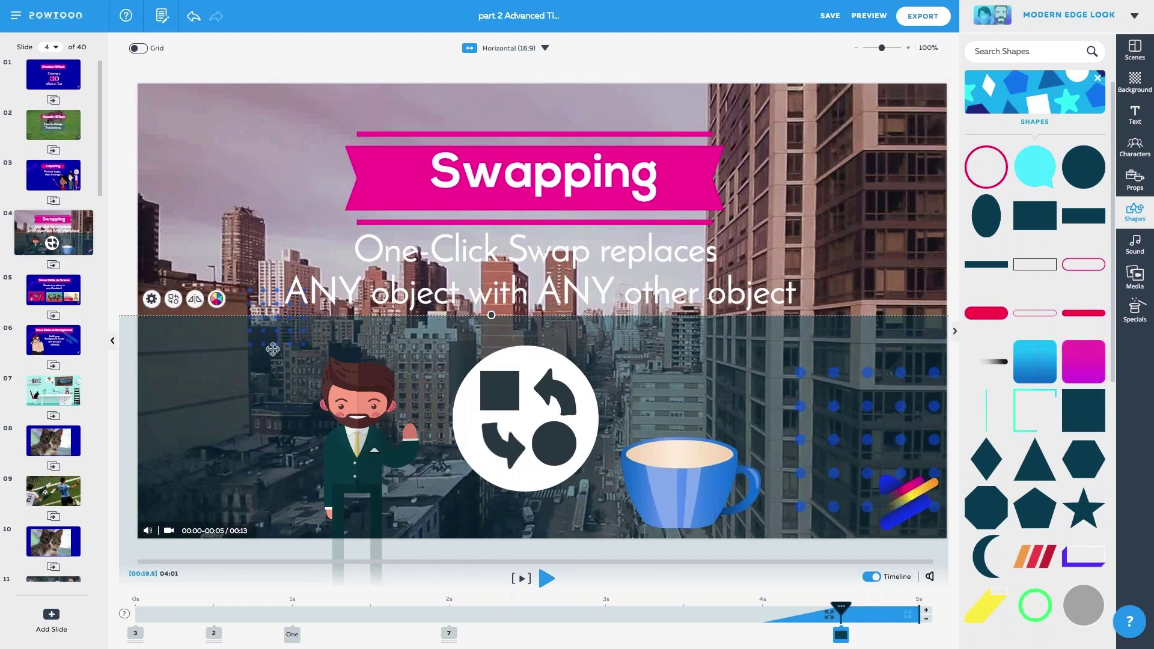
pyautogui.moveTo(492, 315); pyautogui.dragTo(475, 226)
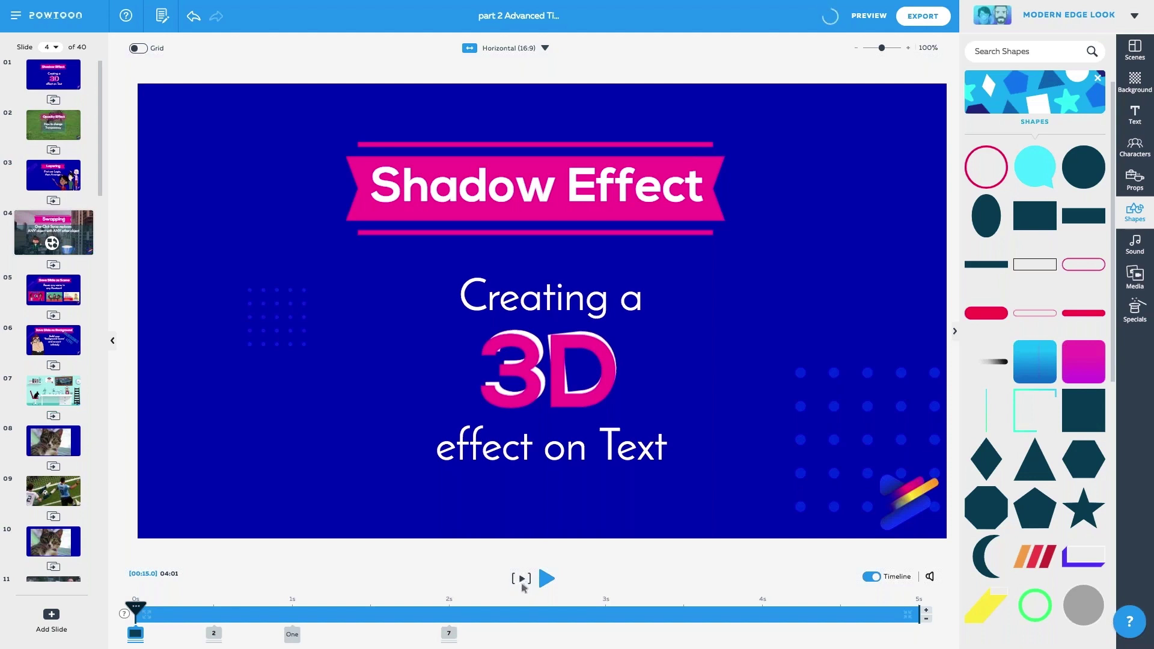
# - Play the Swapping scene, pause it, then replay it to watch the title and objects animate
pyautogui.click(520, 582)
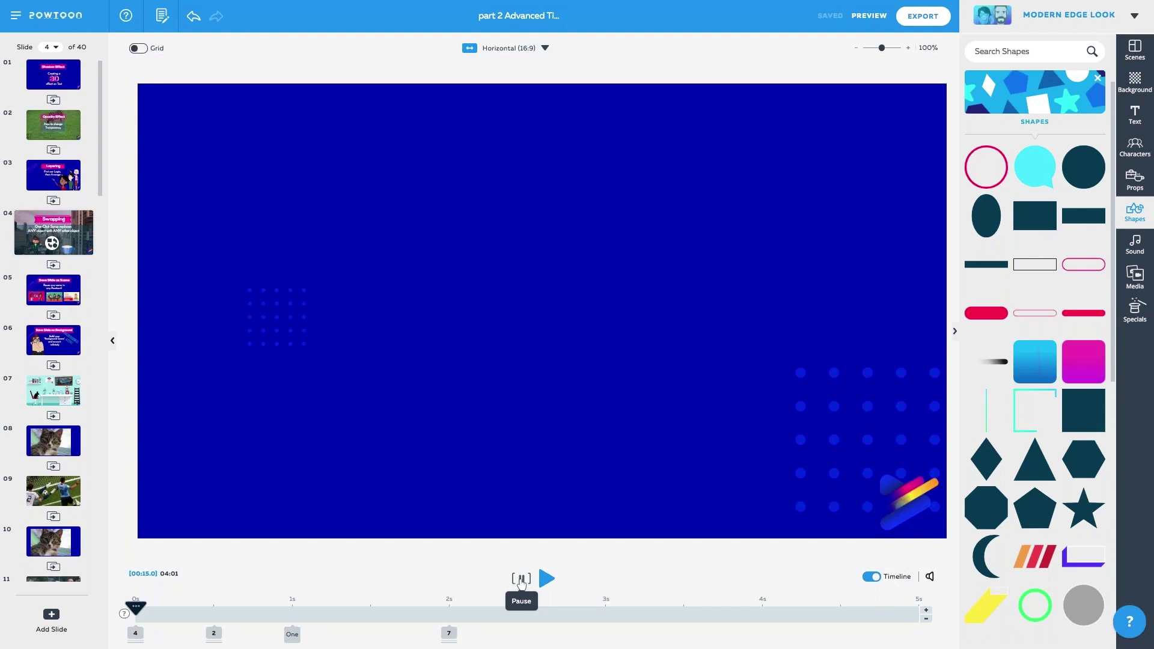
pyautogui.click(521, 579)
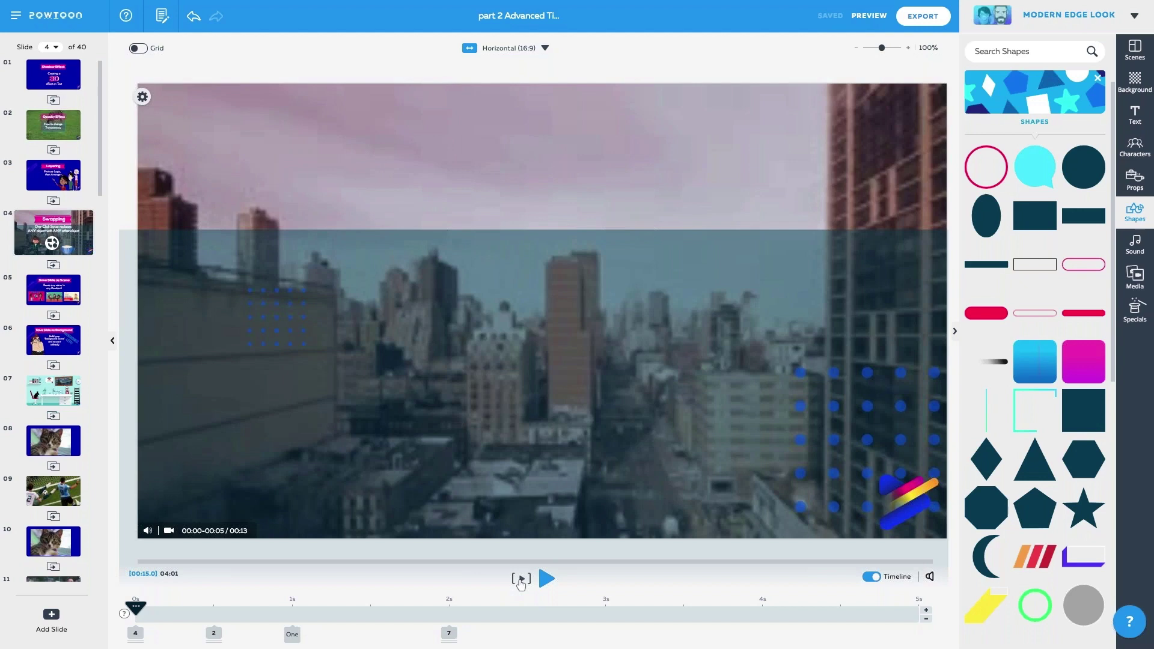
pyautogui.click(518, 581)
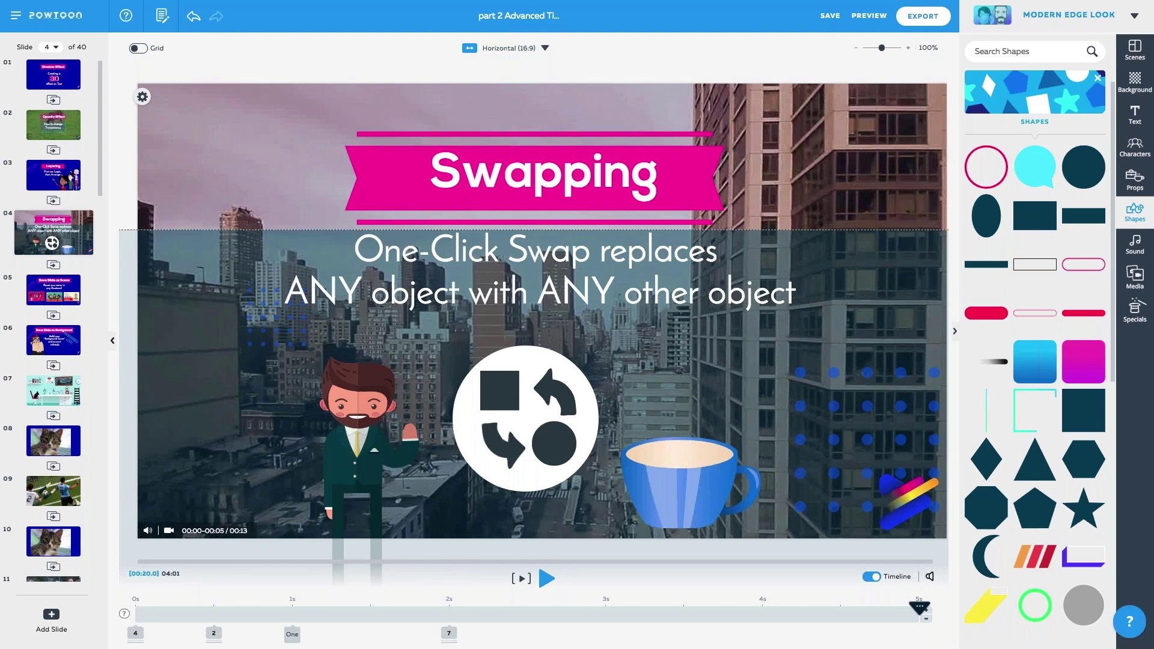
pyautogui.moveTo(347, 4)
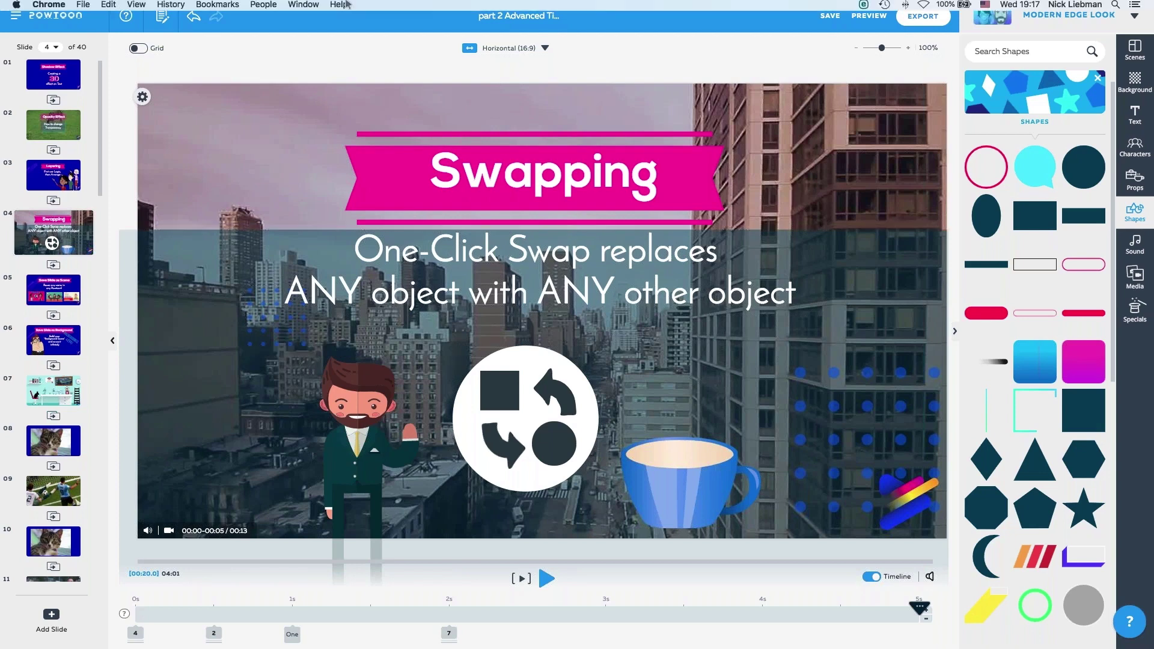